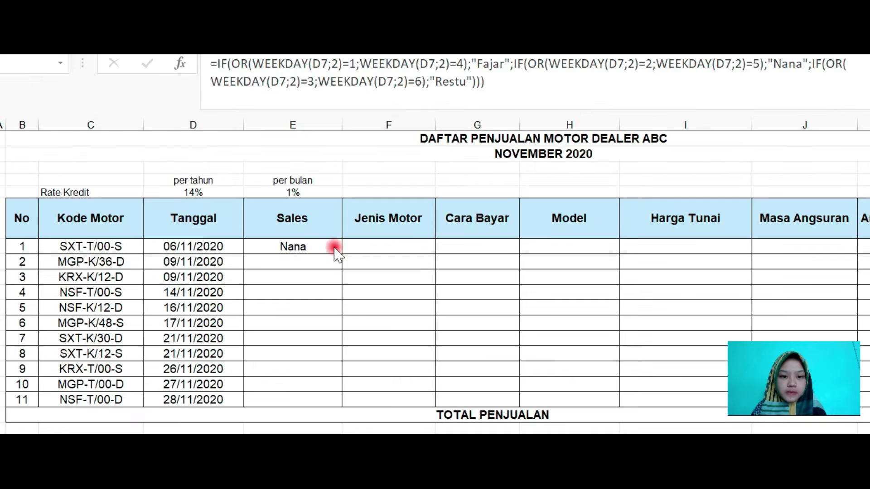
- Enter the nested IF(OR(WEEKDAY(D7;2)...)) salesperson formula in E7 so the first sale shows Nana
left_click(336, 245)
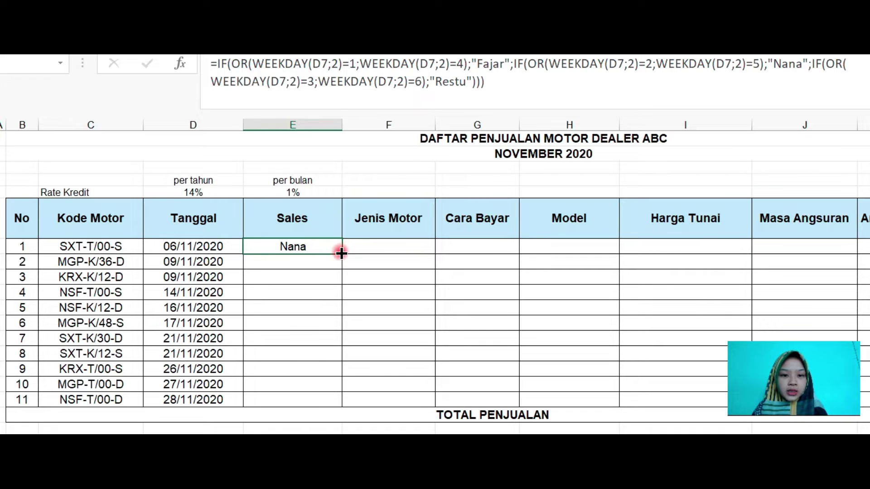
- Copy E7's salesperson formula down to E17, then look up Supra X 125 in F7 with VLOOKUP
left_click_drag(341, 253, 341, 400)
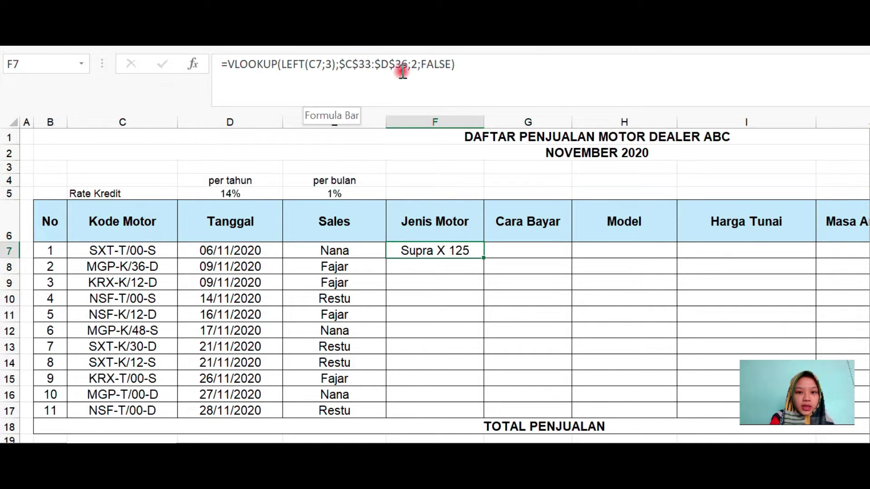
- Confirm F7's VLOOKUP(LEFT(C7;3);$C$33:$D$36;2;FALSE) and copy it down to F17
scroll(377, 247, "down", 4)
scroll(369, 265, "down", 4)
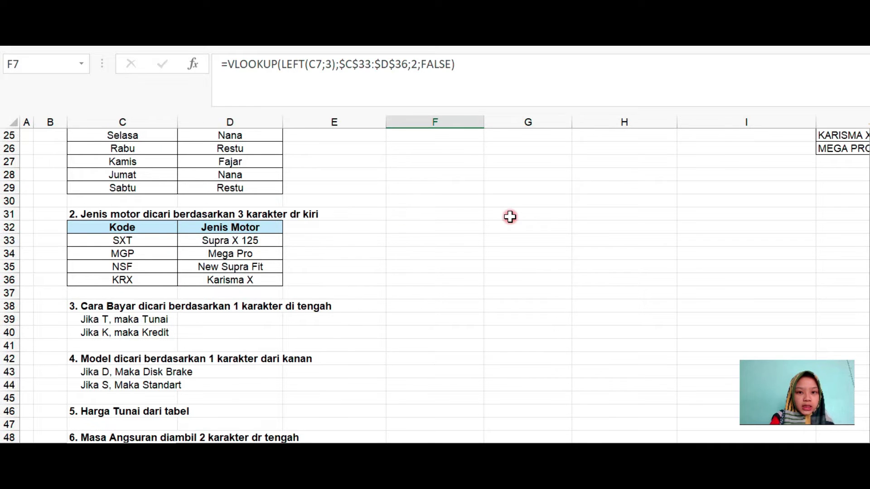
scroll(507, 215, "up", 7)
scroll(503, 216, "up", 1)
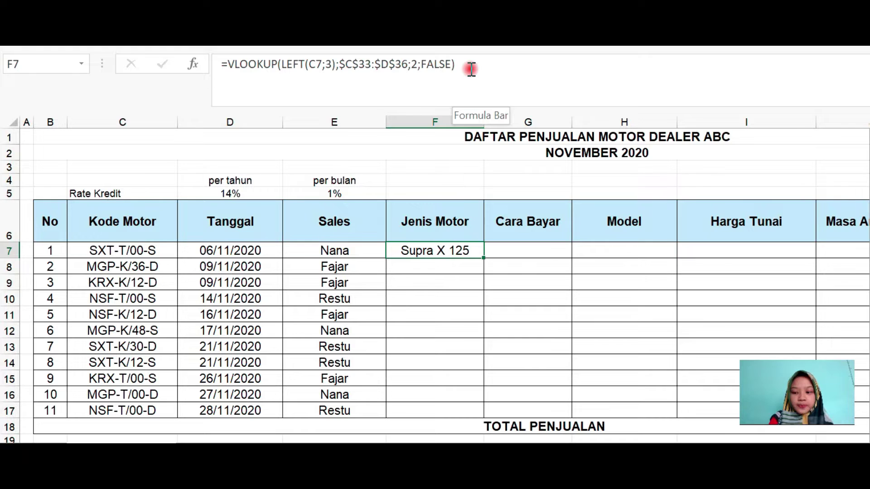
key("Return")
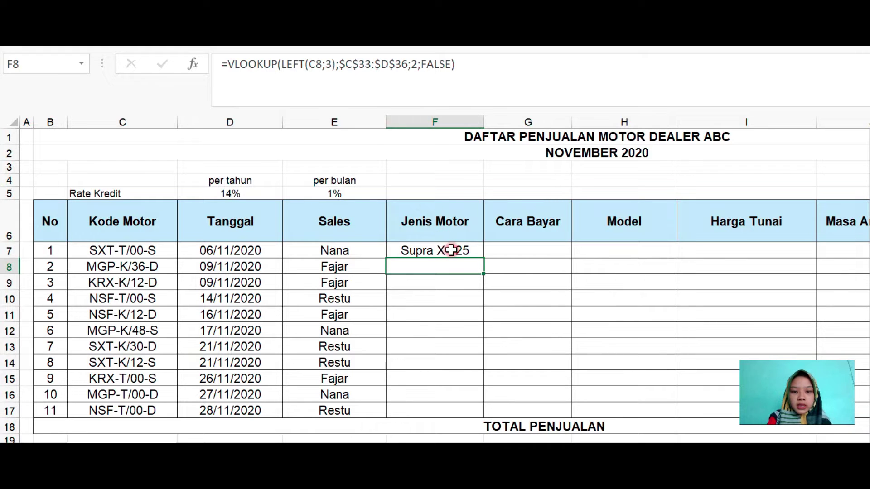
left_click(455, 251)
left_click_drag(484, 259, 475, 414)
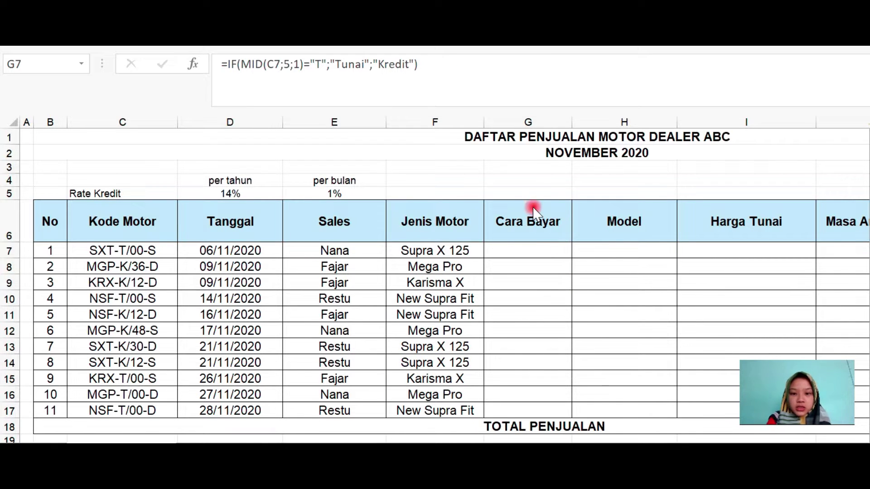
- Enter =IF(MID(C7;5;1)="T";"Tunai";"Kredit") in G7 and copy it down to G17
left_click(509, 244)
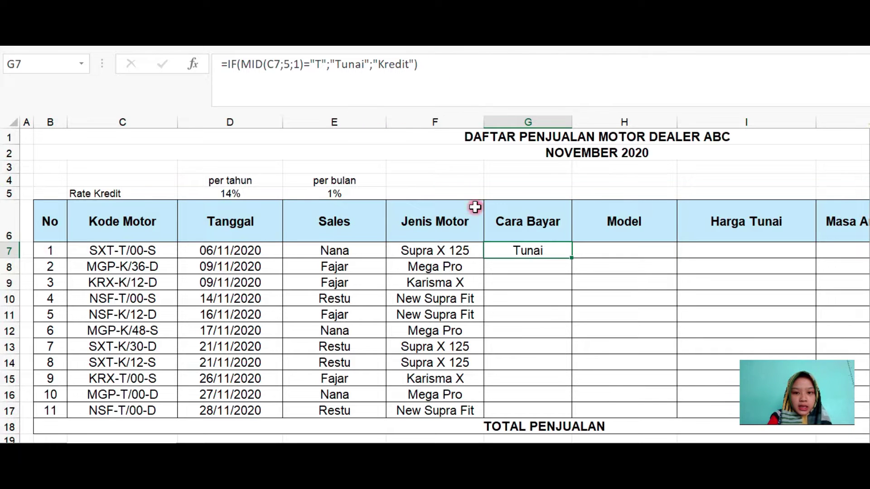
left_click_drag(571, 259, 575, 418)
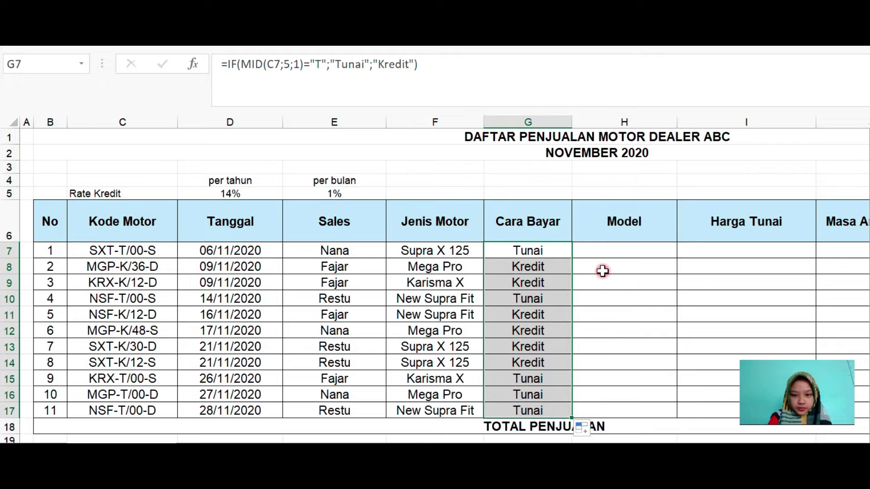
left_click(598, 250)
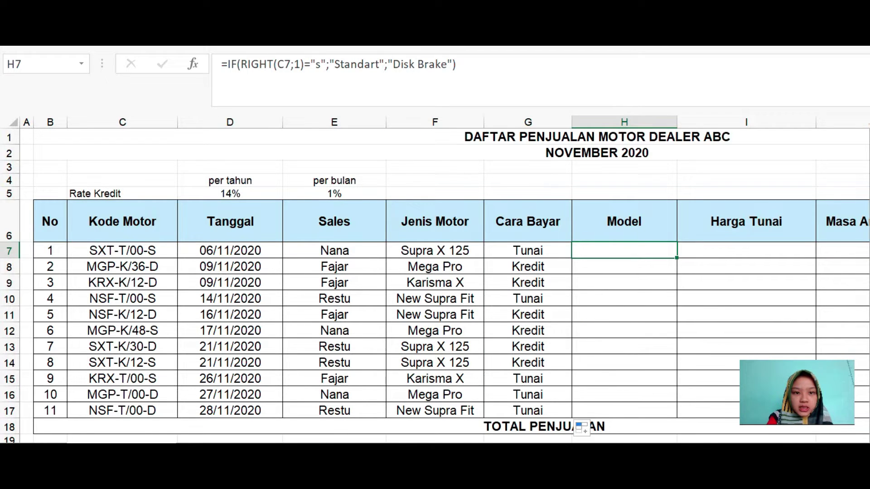
- Enter the Standart/Disk Brake IF(RIGHT(C7;1)="s") formula in H7 and copy it down to H17
key("ctrl+Return")
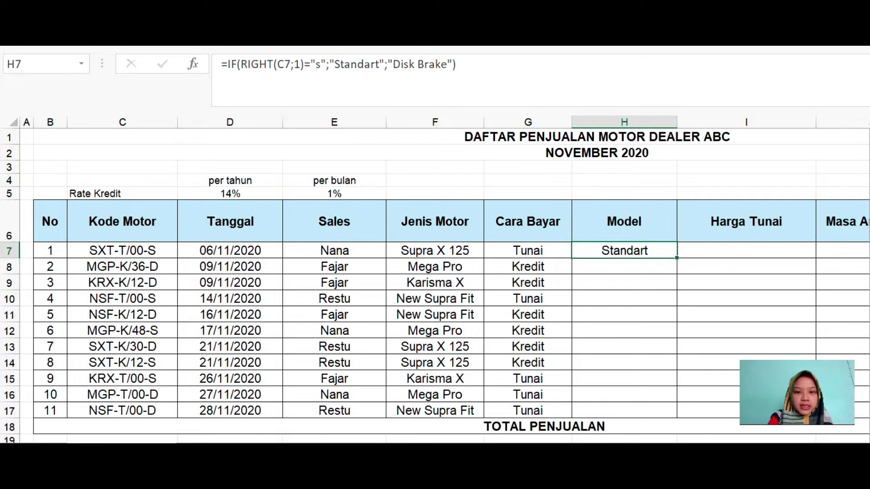
left_click_drag(678, 259, 669, 413)
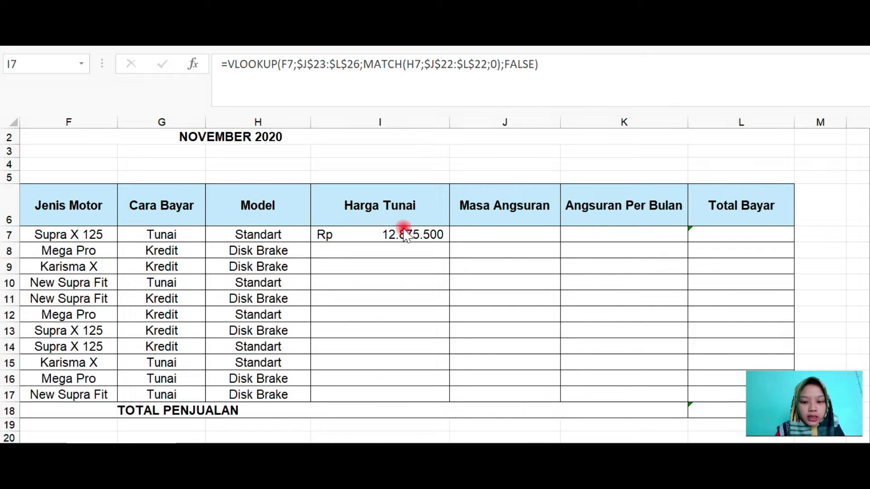
- Copy I7's cash price formula down to I17, from Rp 12.875.500 to Rp 11.550.500
scroll(777, 330, "down", 3)
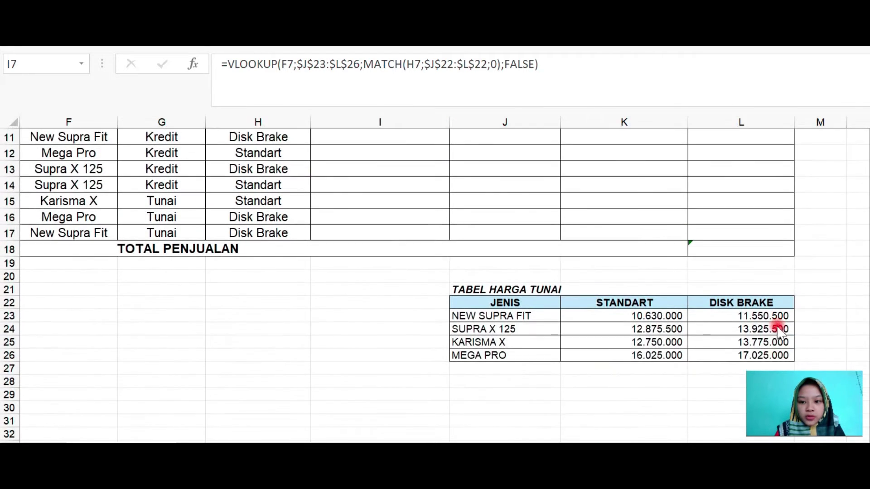
scroll(781, 326, "down", 1)
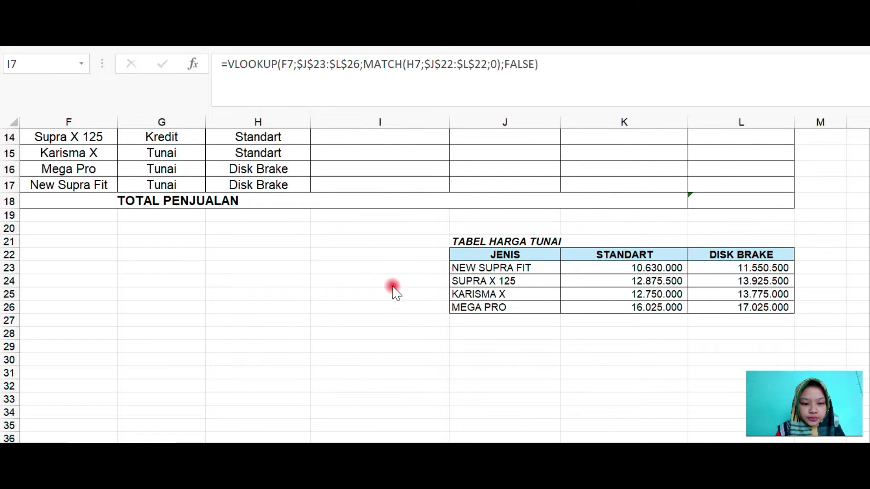
scroll(371, 259, "up", 2)
scroll(369, 258, "up", 2)
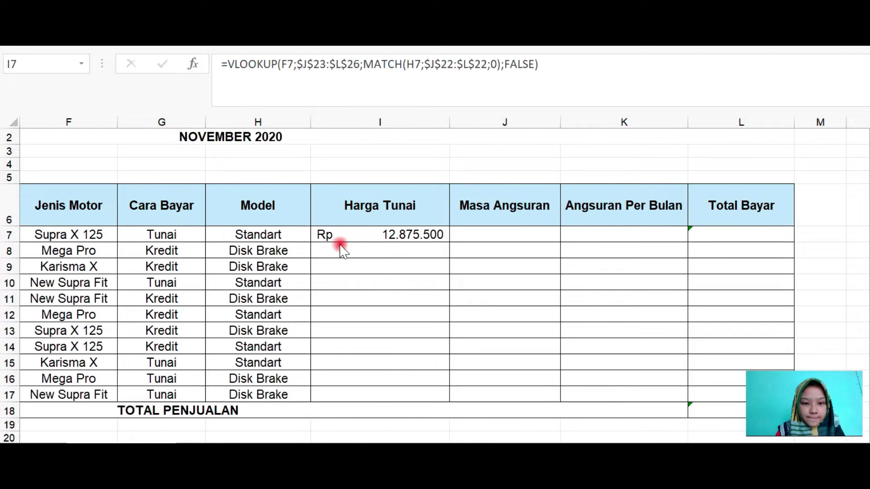
left_click(443, 233)
left_click_drag(450, 244, 441, 395)
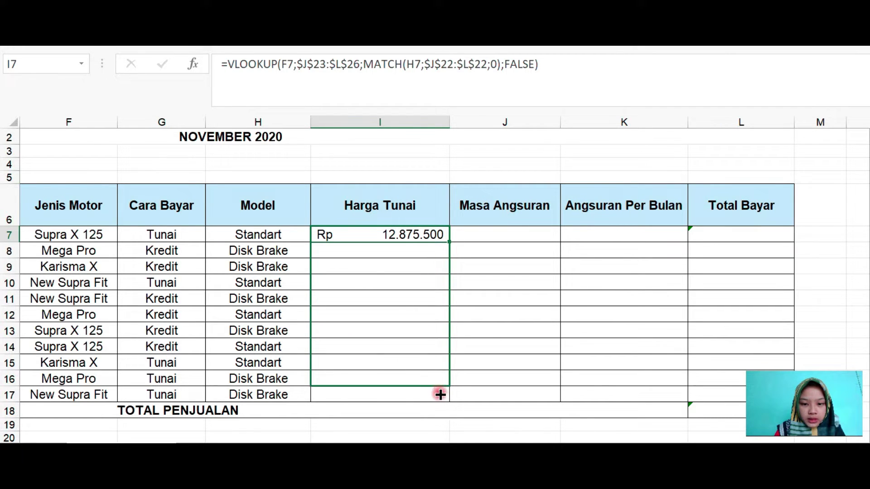
left_click_drag(440, 394, 443, 406)
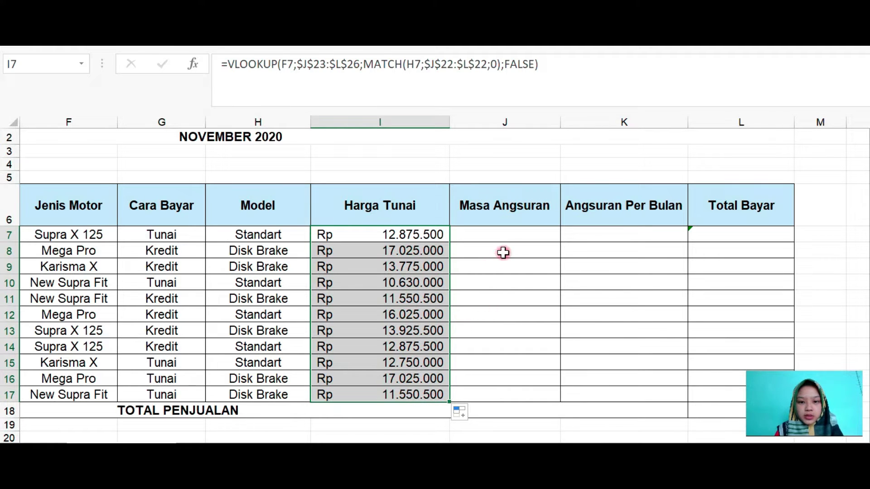
- Enter =MID(C7;7;2) in J7 and copy it down to J17, giving periods like 00, 36, 12
left_click(505, 234)
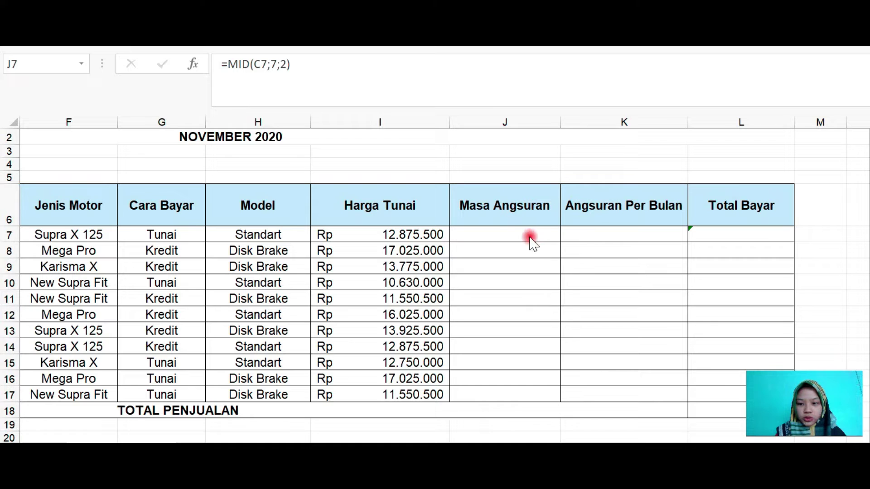
left_click(512, 233)
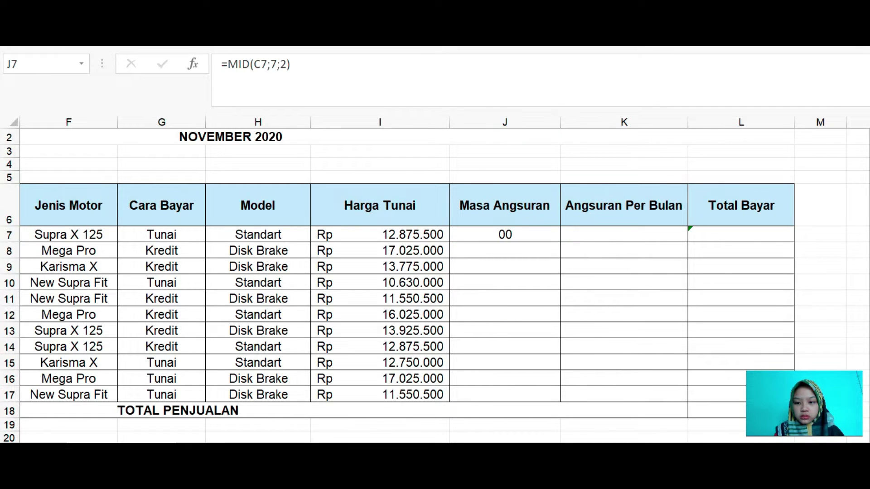
scroll(444, 272, "left", 1)
scroll(443, 272, "left", 2)
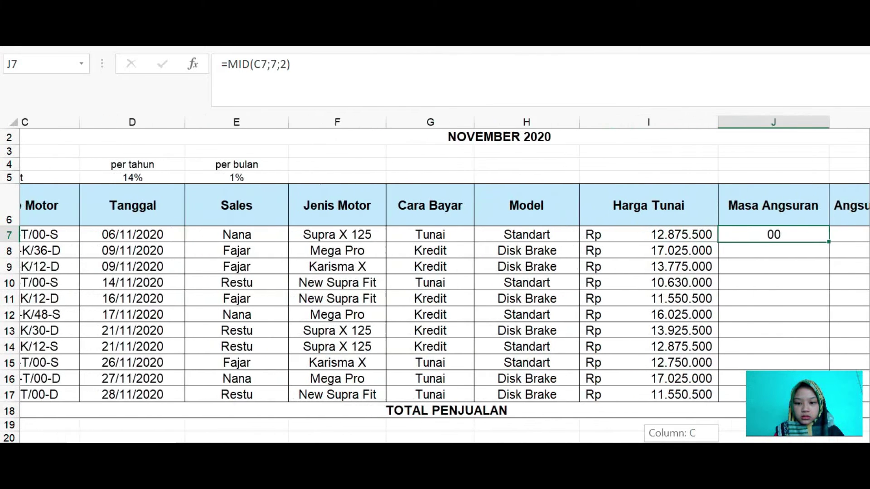
scroll(444, 272, "left", 1)
scroll(444, 272, "left", 1)
scroll(74, 243, "left", 1)
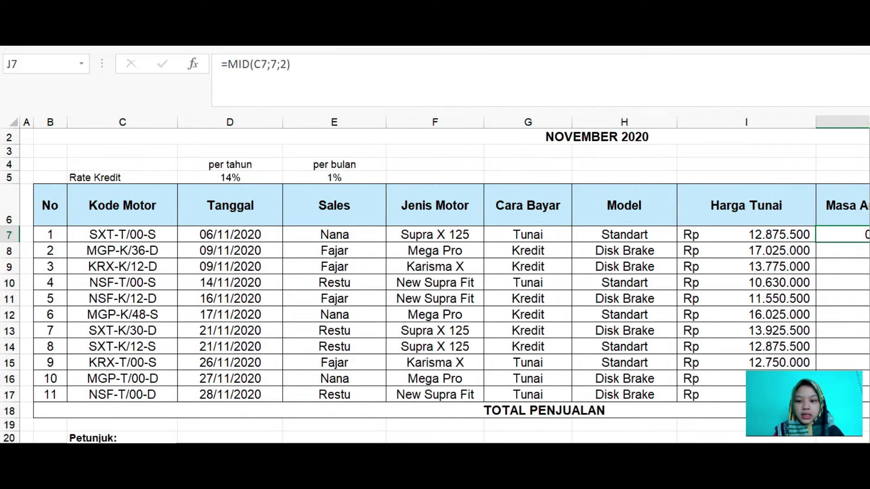
scroll(434, 272, "right", 2)
scroll(435, 272, "right", 3)
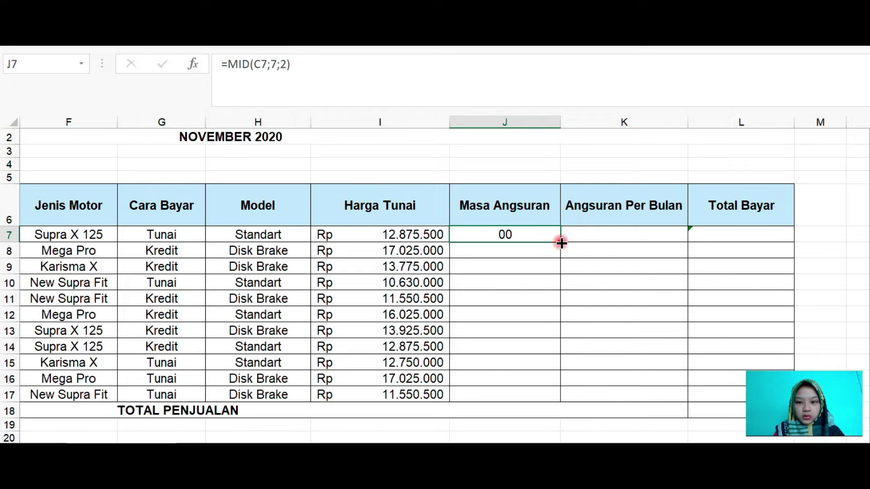
left_click_drag(560, 242, 559, 399)
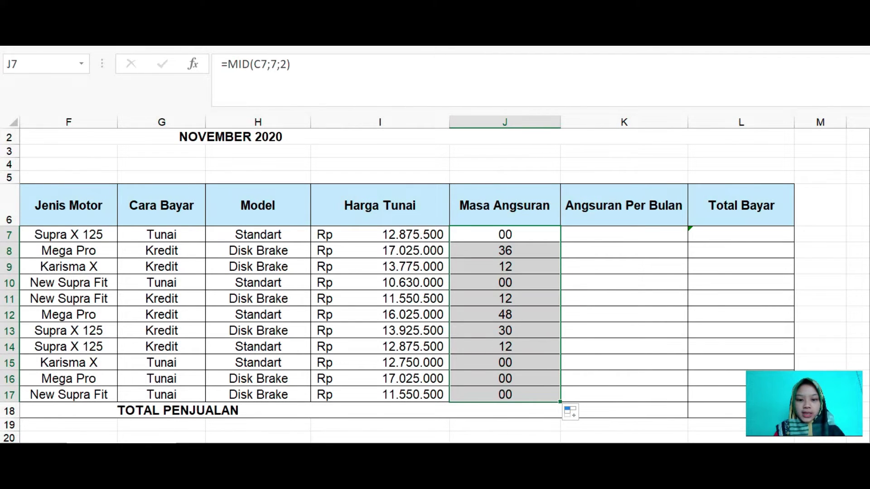
- Enter =-IF(G7="Kredit";PMT($E$5;J7;I7;;0);0) in K7 and copy it down to K17
left_click(624, 234)
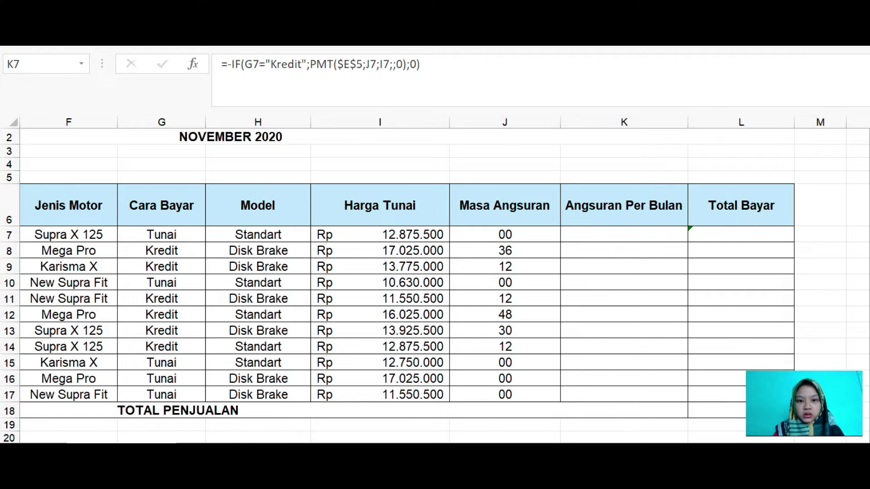
left_click(606, 234)
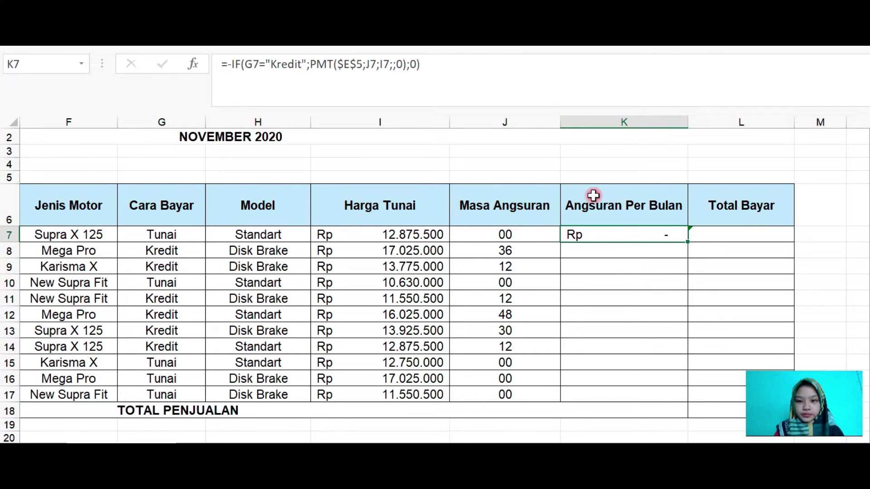
left_click_drag(689, 242, 672, 397)
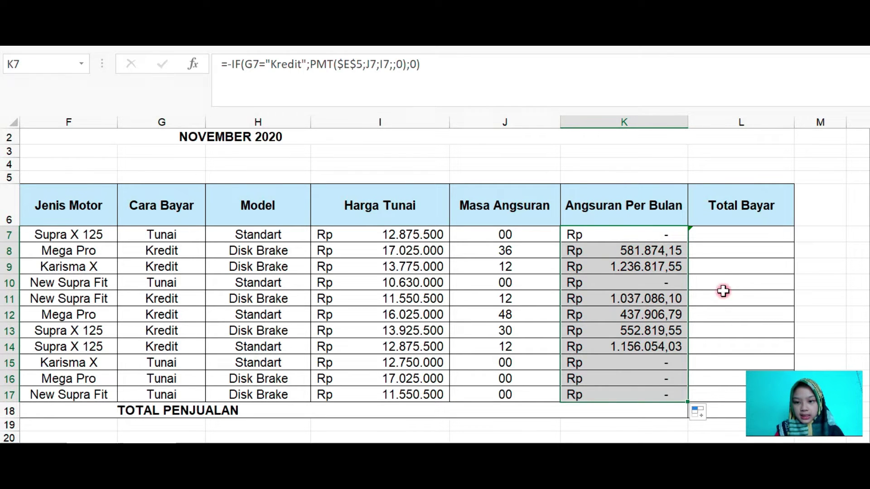
left_click(692, 316)
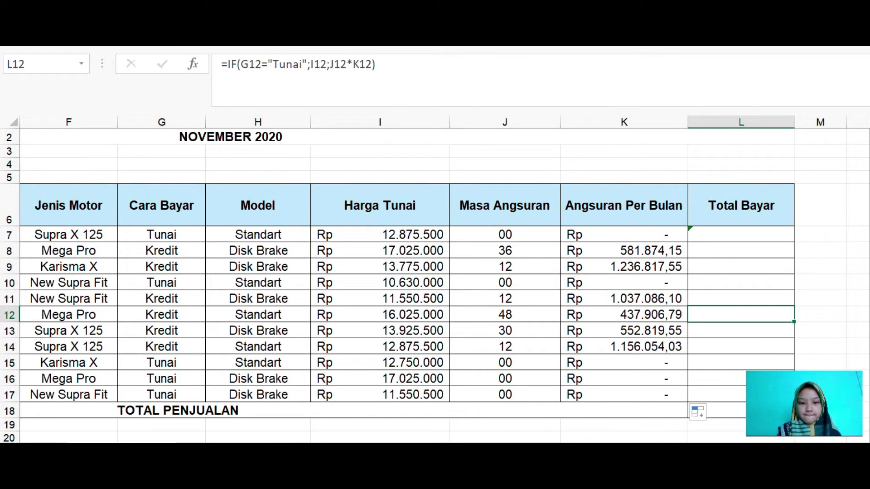
- Copy L7's =IF(G7="Tunai";I7;J7*K7) total formula down through L17
left_click(741, 235)
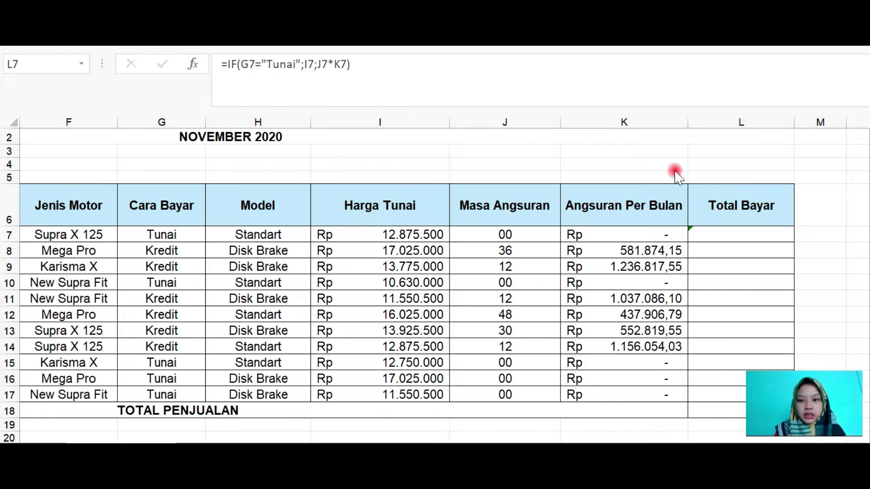
left_click(762, 228)
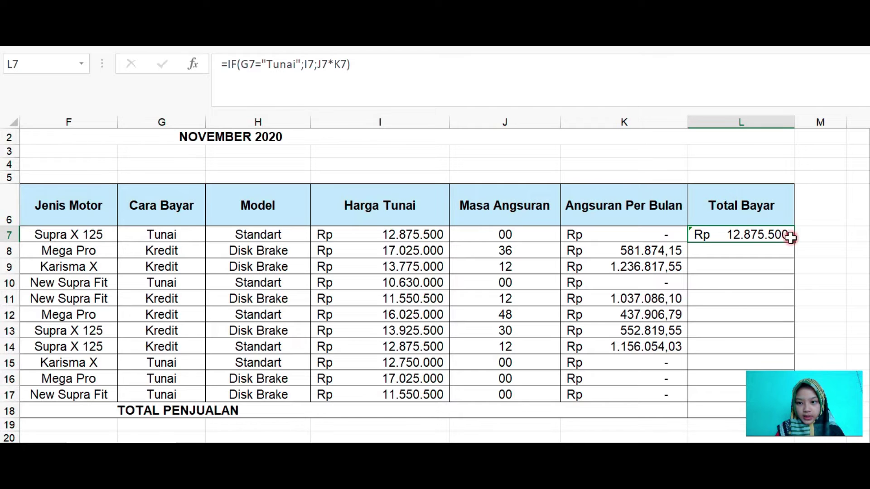
left_click_drag(794, 246, 793, 402)
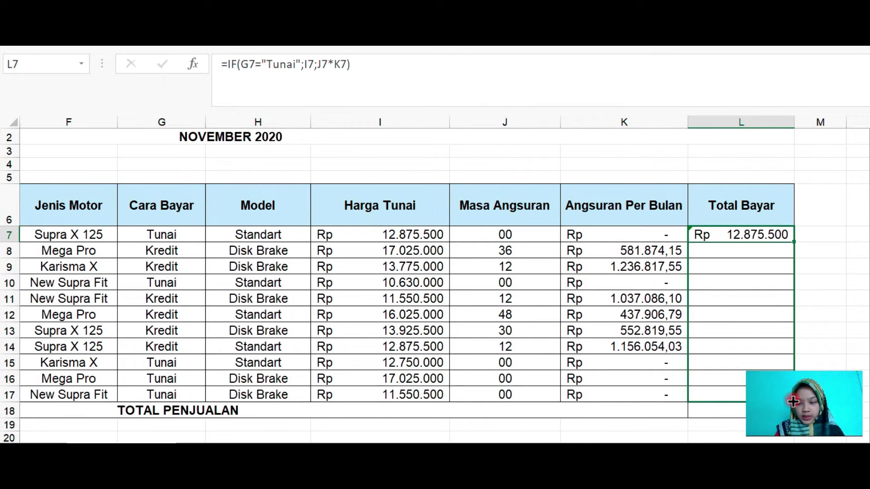
left_click(813, 316)
scroll(770, 324, "down", 2)
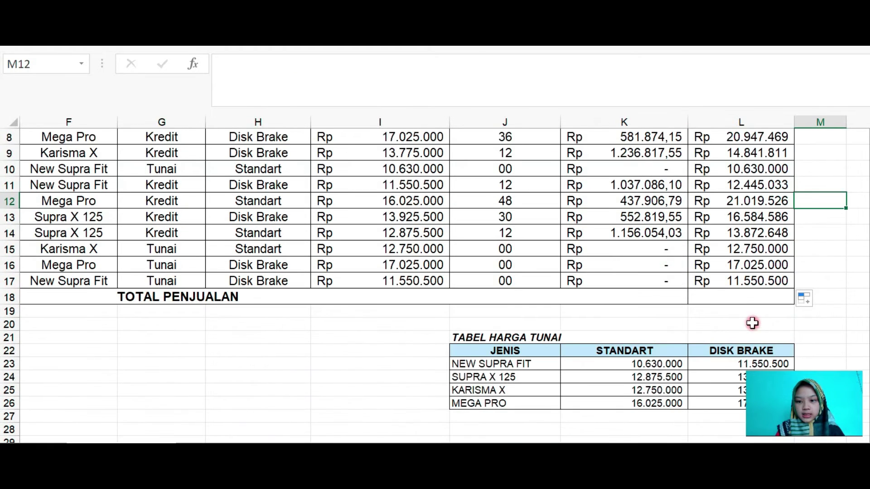
left_click(730, 297)
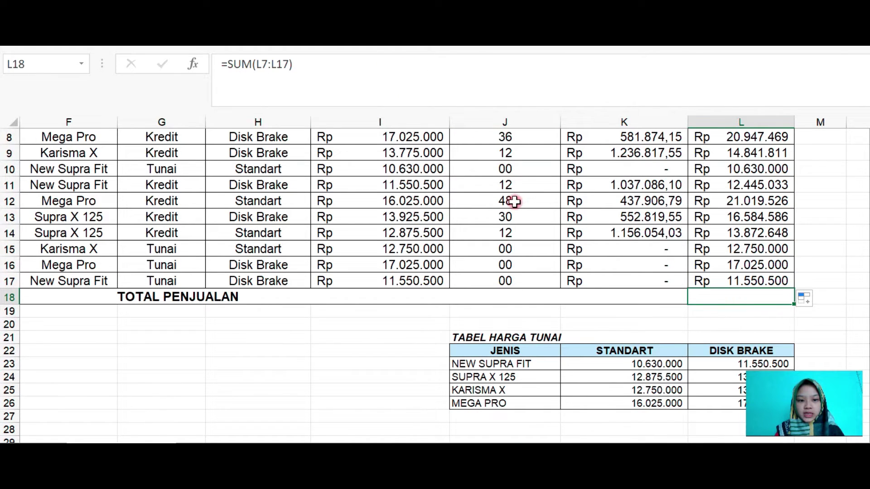
scroll(704, 228, "up", 1)
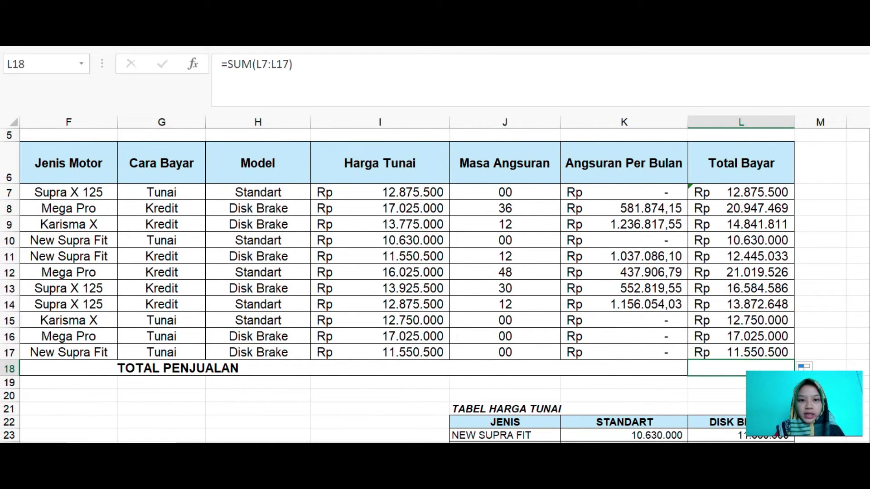
scroll(572, 225, "down", 1)
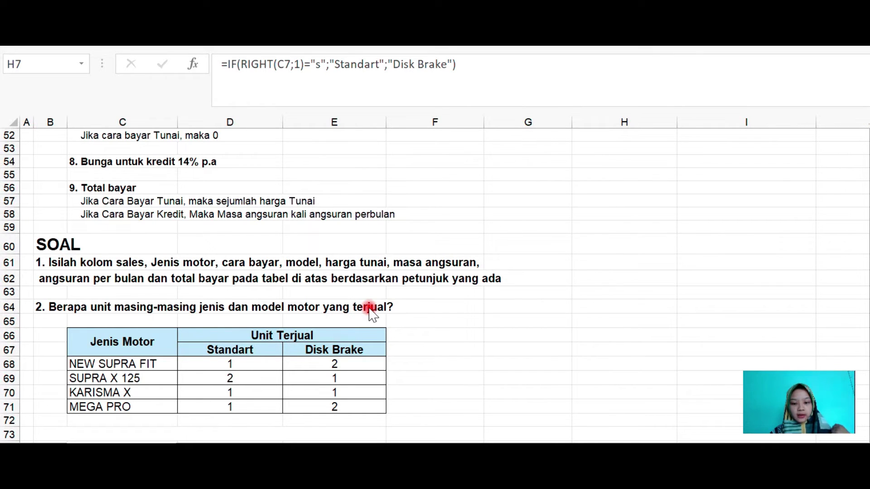
- Inspect D68's COUNTIFS unit count, e.g. New Supra Fit: 1 Standart, 2 Disk Brake
left_click(259, 363)
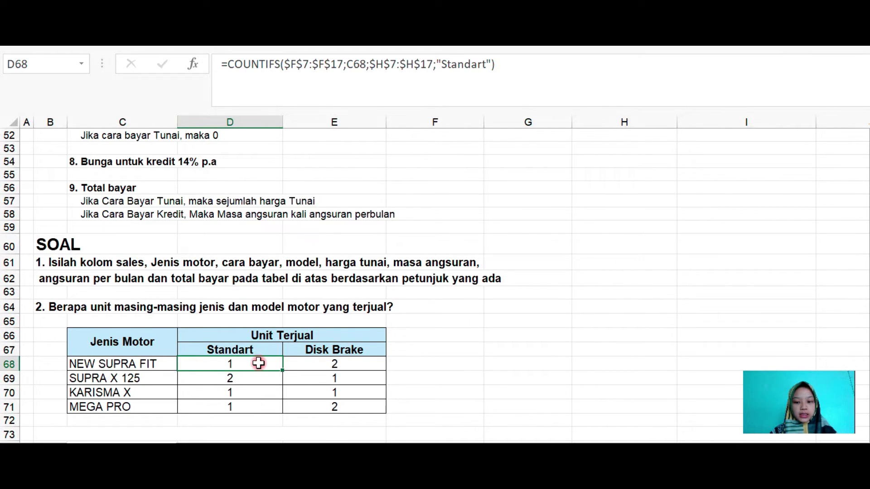
- Review the NEW SUPRA FIT label in C68 and its COUNTIFS unit-count formula in D68
scroll(588, 274, "up", 4)
scroll(584, 275, "up", 3)
scroll(585, 276, "up", 5)
scroll(586, 276, "up", 5)
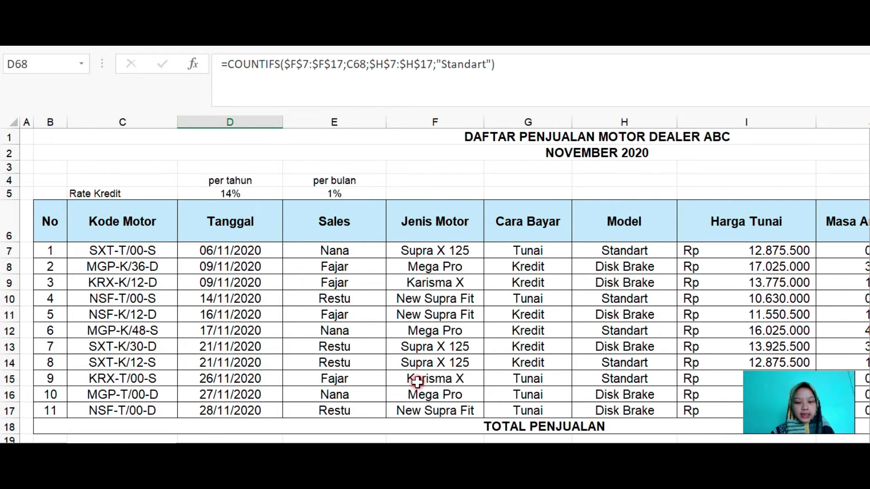
scroll(417, 382, "down", 1)
scroll(417, 382, "down", 1)
scroll(417, 381, "down", 3)
scroll(417, 384, "down", 1)
scroll(417, 384, "down", 1)
scroll(417, 384, "down", 1)
scroll(417, 384, "up", 2)
scroll(417, 384, "down", 4)
scroll(417, 384, "down", 2)
scroll(417, 384, "down", 5)
scroll(418, 384, "down", 1)
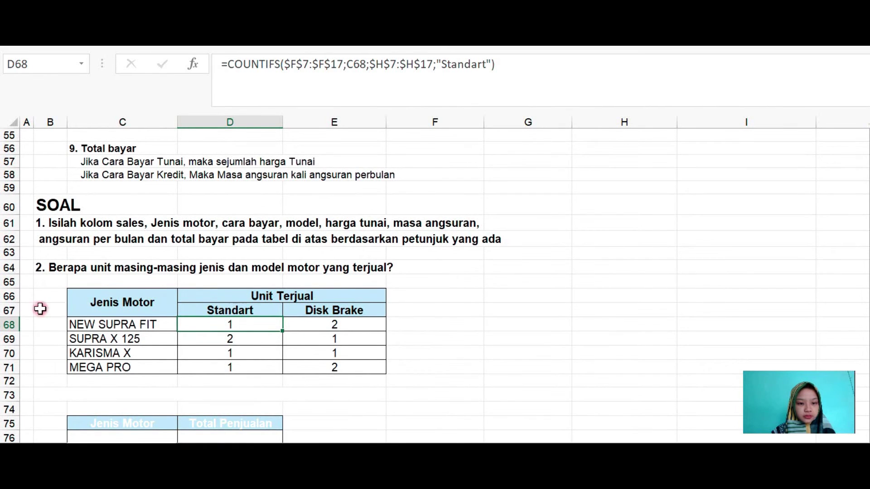
left_click(121, 325)
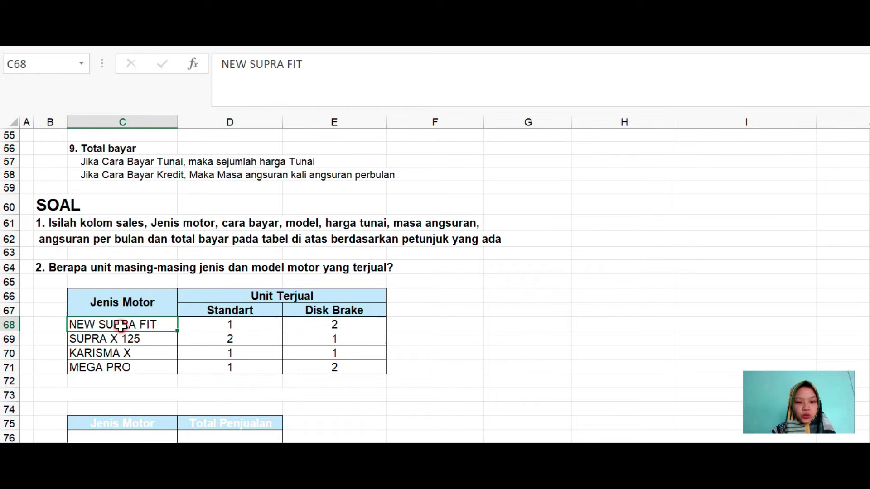
left_click(252, 325)
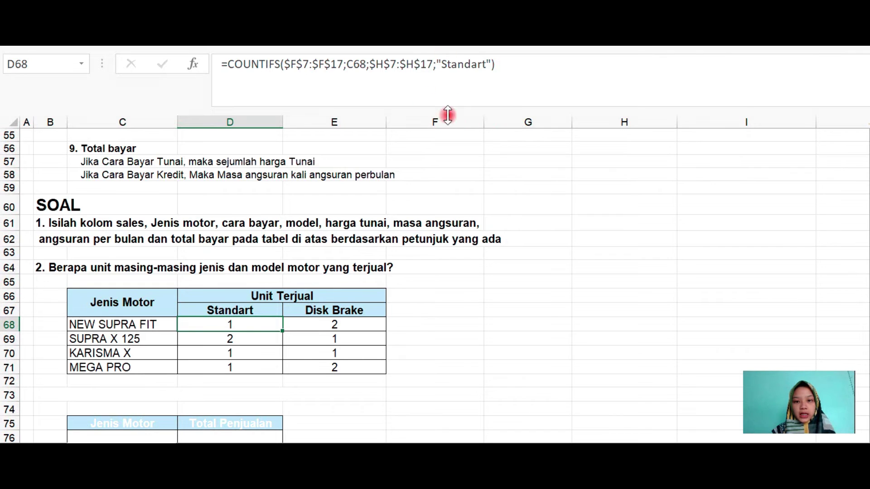
- Inspect the Model formula in H14 of the sales table
scroll(683, 244, "up", 2)
scroll(682, 244, "up", 5)
scroll(683, 244, "up", 4)
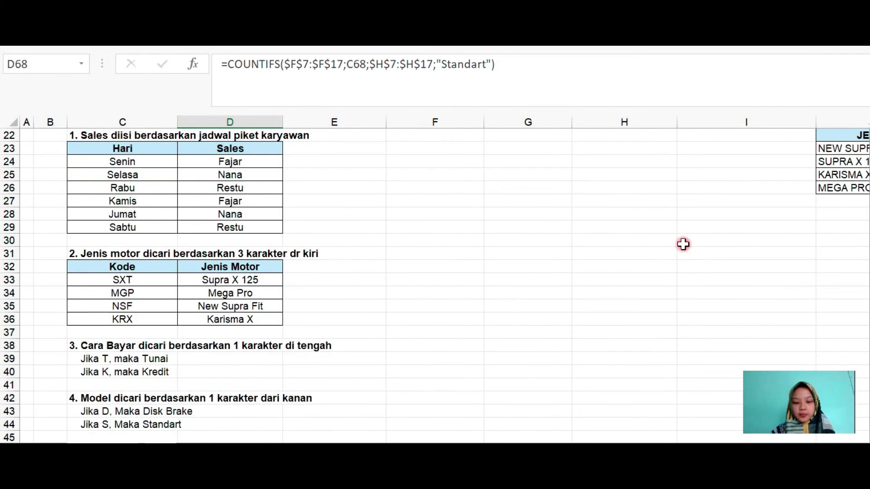
scroll(683, 244, "up", 5)
scroll(682, 244, "up", 2)
scroll(683, 240, "up", 1)
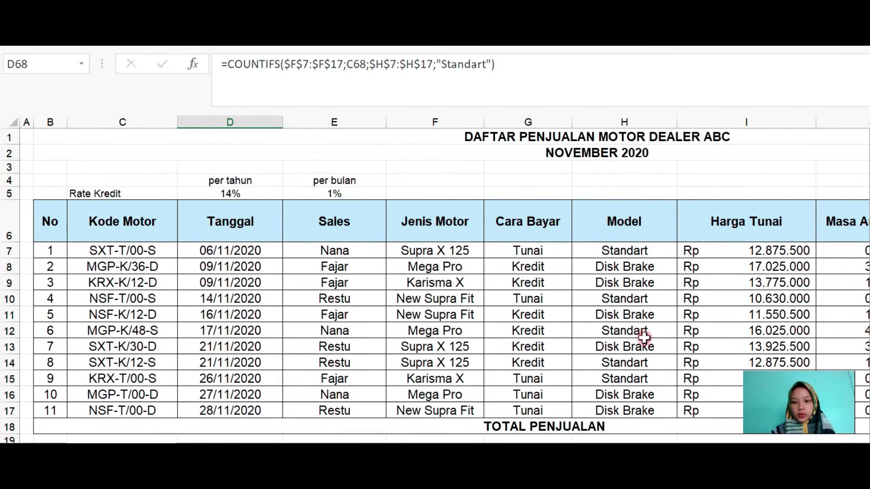
left_click(583, 413)
left_click(672, 358)
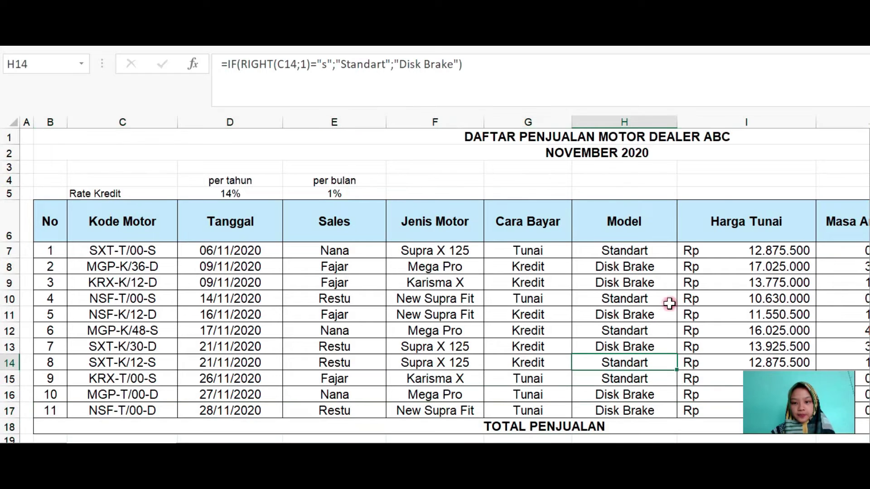
- Check the SUPRA X 125 and NEW SUPRA FIT labels and the Disk Brake count formula in E68
scroll(591, 430, "down", 2)
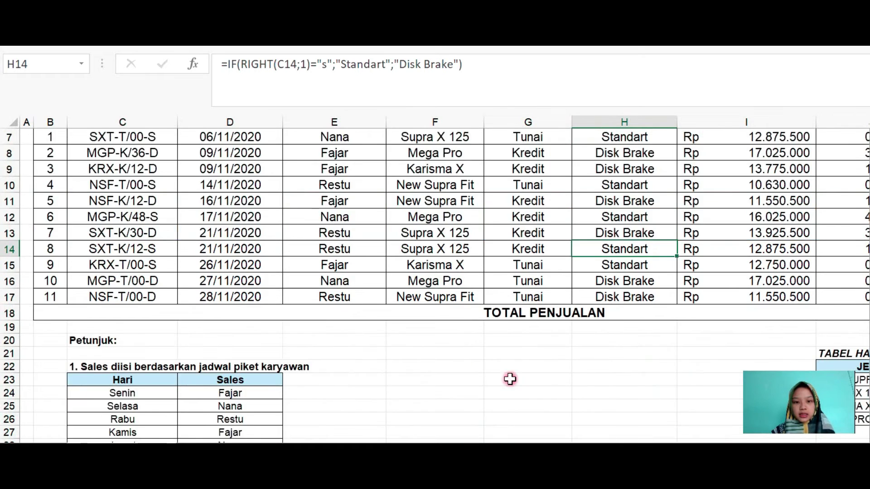
scroll(368, 361, "down", 3)
scroll(325, 345, "down", 4)
scroll(316, 340, "down", 3)
scroll(316, 339, "down", 5)
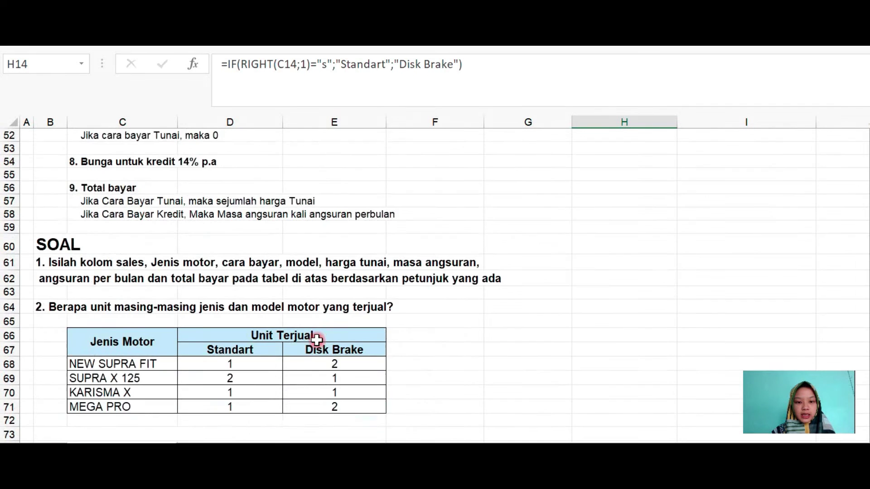
scroll(316, 339, "down", 2)
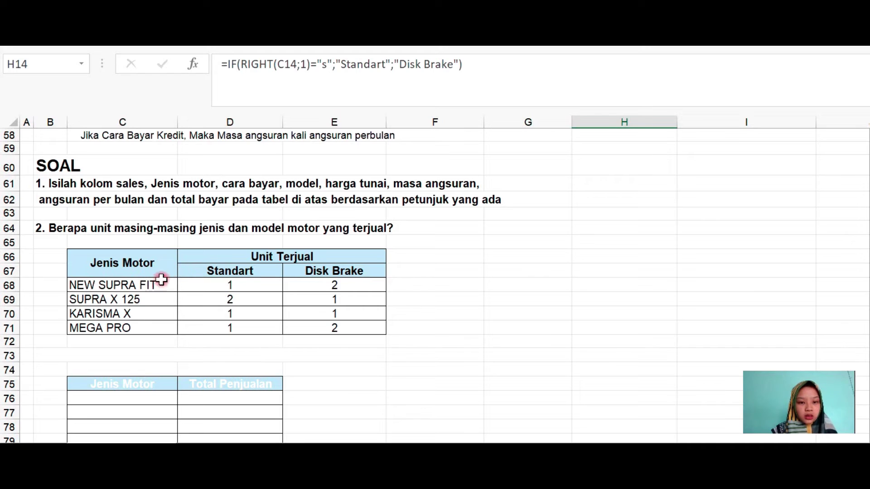
left_click(158, 295)
left_click(159, 286)
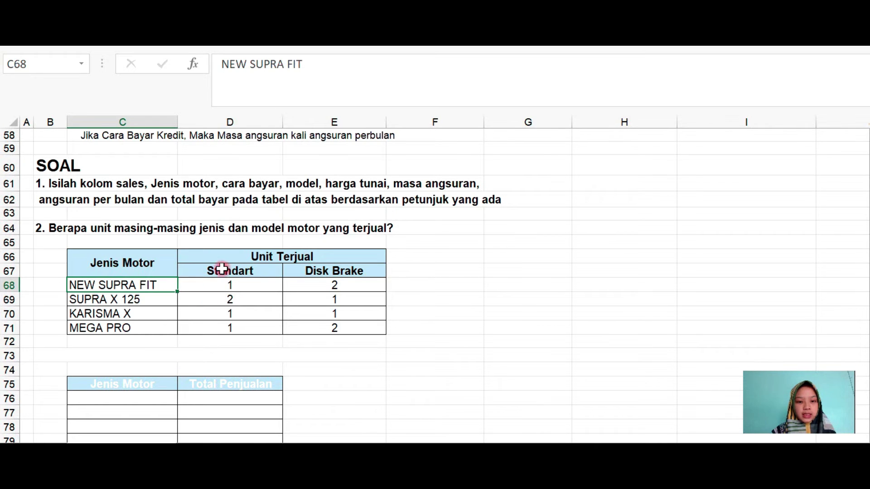
left_click(315, 290)
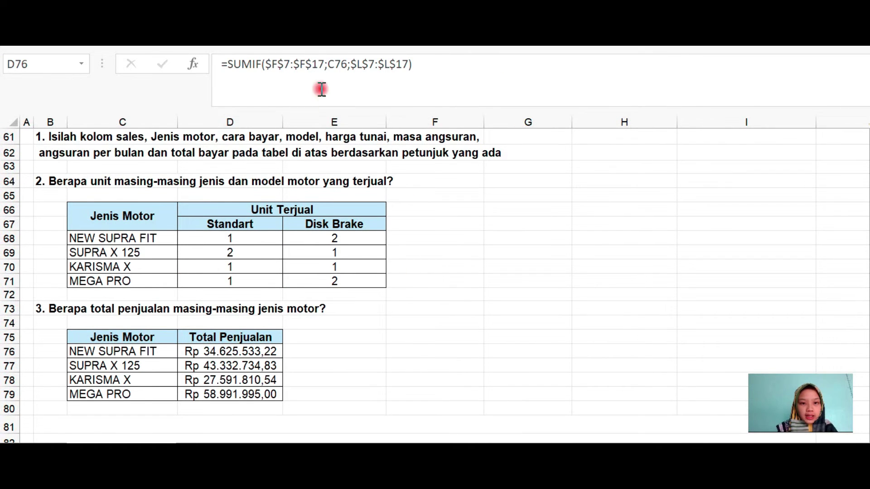
- Open the =SUMIF($F$7:$F$17;C76;$L$7:$L$17) formula in D76 for editing
left_click(263, 61)
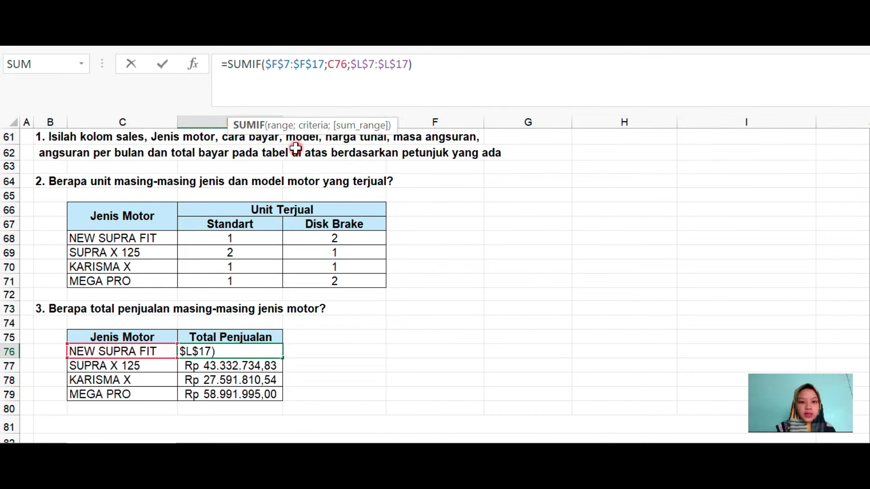
left_click(441, 352)
scroll(516, 328, "up", 4)
scroll(517, 328, "up", 3)
scroll(516, 328, "up", 10)
scroll(516, 328, "up", 3)
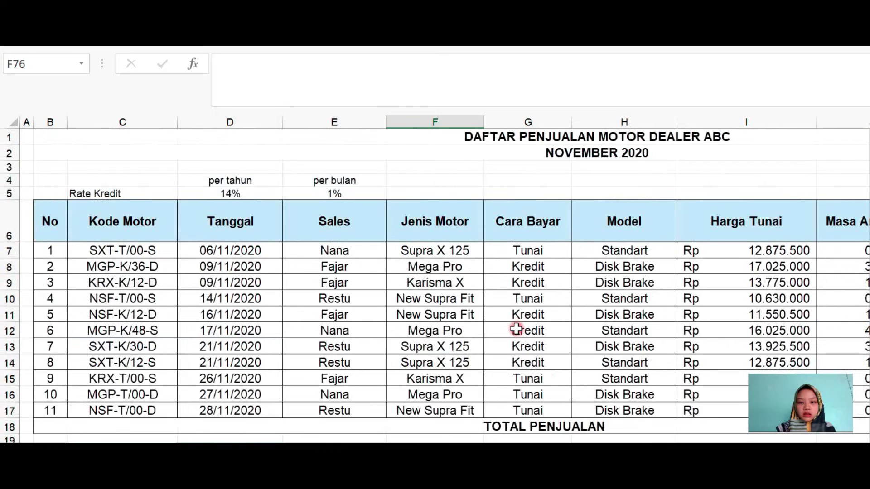
scroll(499, 294, "down", 2)
scroll(439, 181, "up", 2)
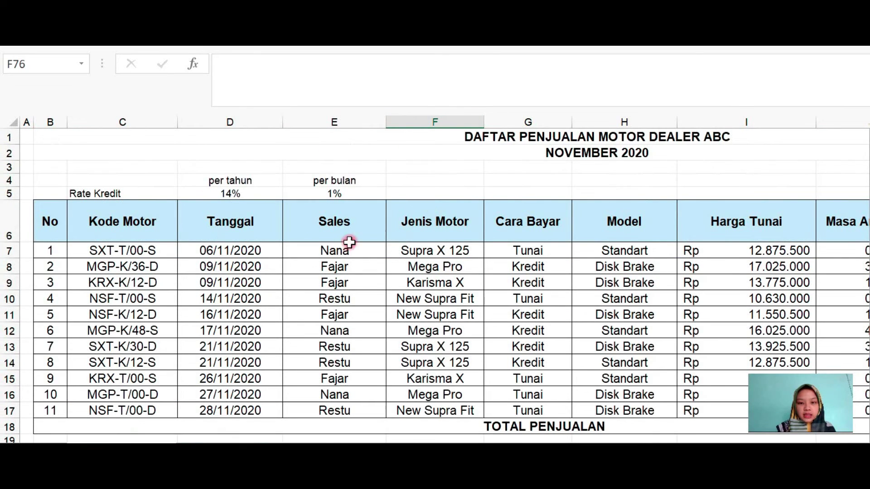
scroll(336, 364, "down", 4)
scroll(264, 316, "down", 3)
scroll(262, 318, "down", 3)
scroll(261, 316, "down", 5)
scroll(261, 316, "down", 3)
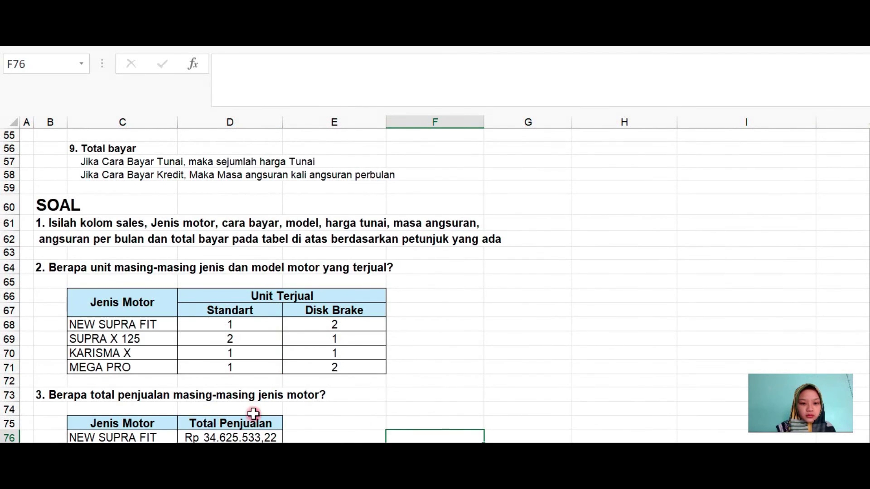
left_click(249, 434)
scroll(317, 386, "down", 3)
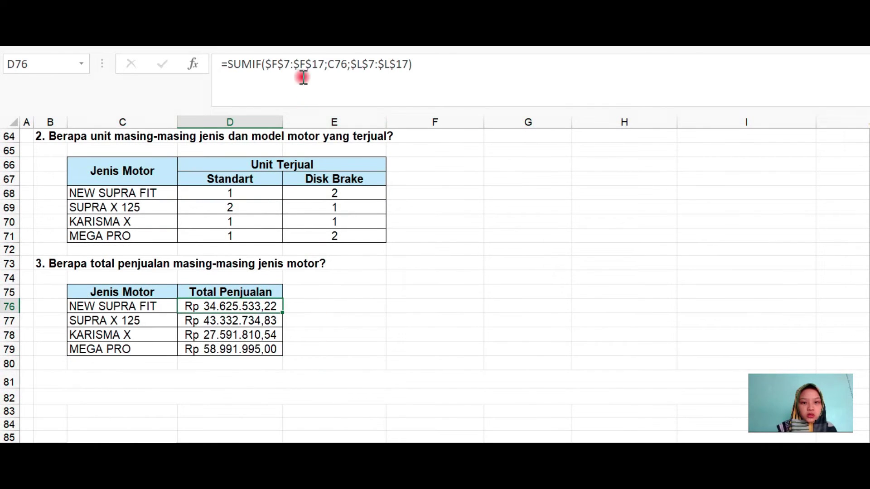
left_click(290, 60)
left_click(307, 65)
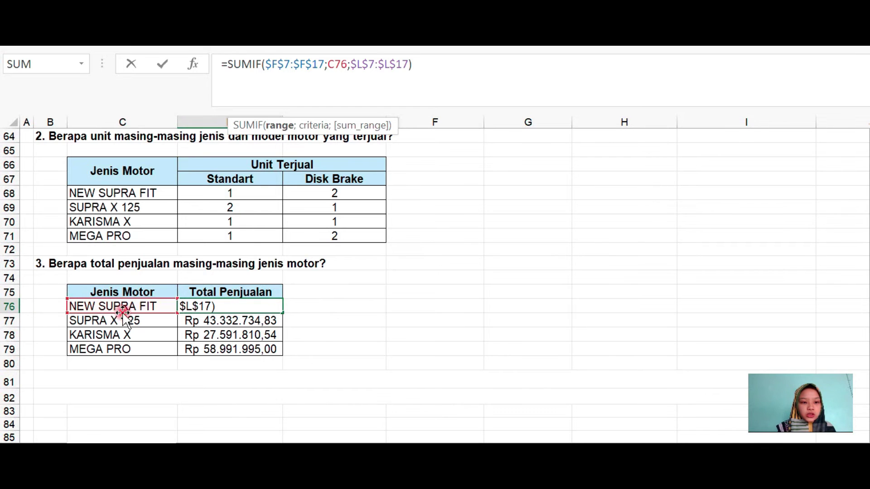
- Check the sales table ranges F7:F17 and L7:L17 that the SUMIF references
left_click_drag(110, 307, 154, 312)
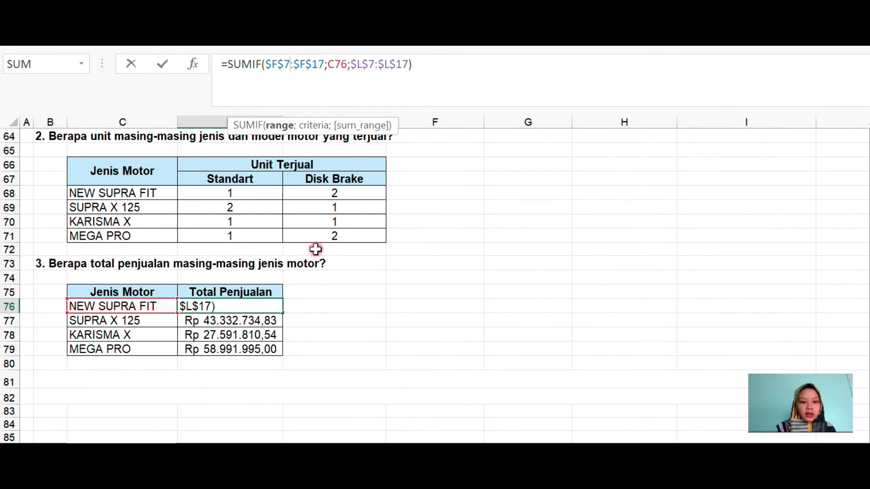
scroll(639, 315, "up", 3)
scroll(638, 315, "up", 7)
scroll(639, 315, "up", 4)
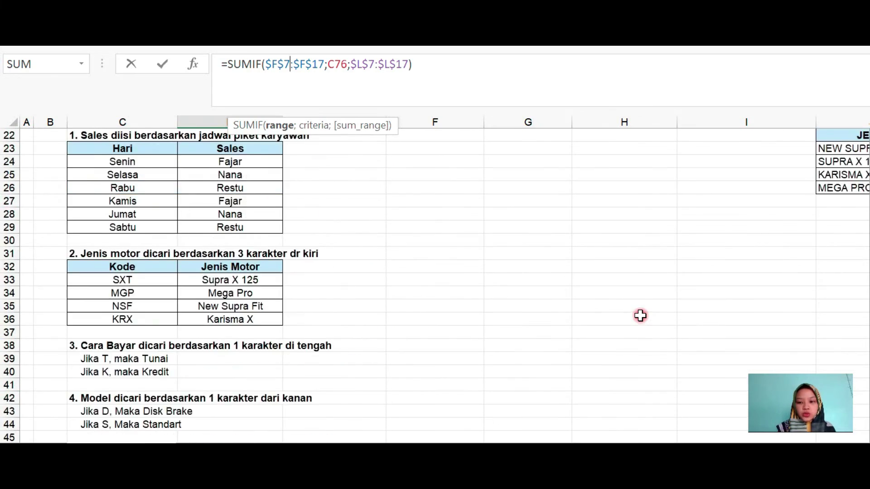
scroll(639, 314, "up", 7)
left_click_drag(644, 439, 804, 439)
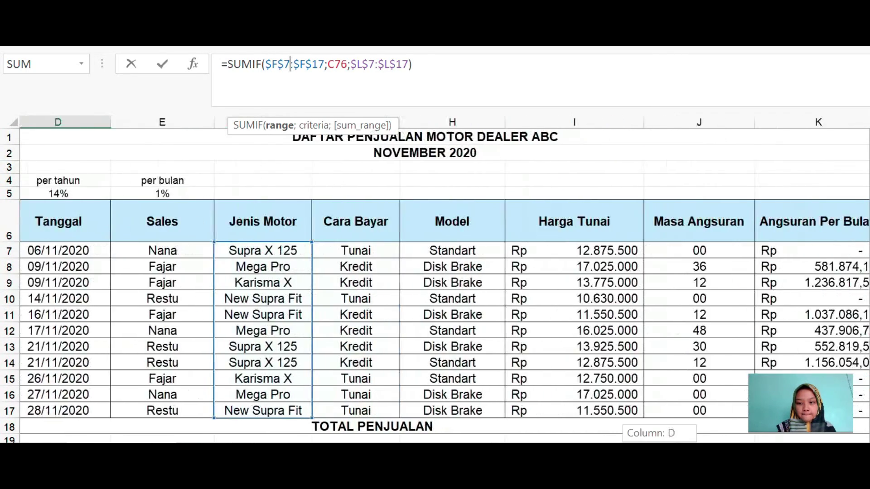
scroll(751, 320, "down", 1)
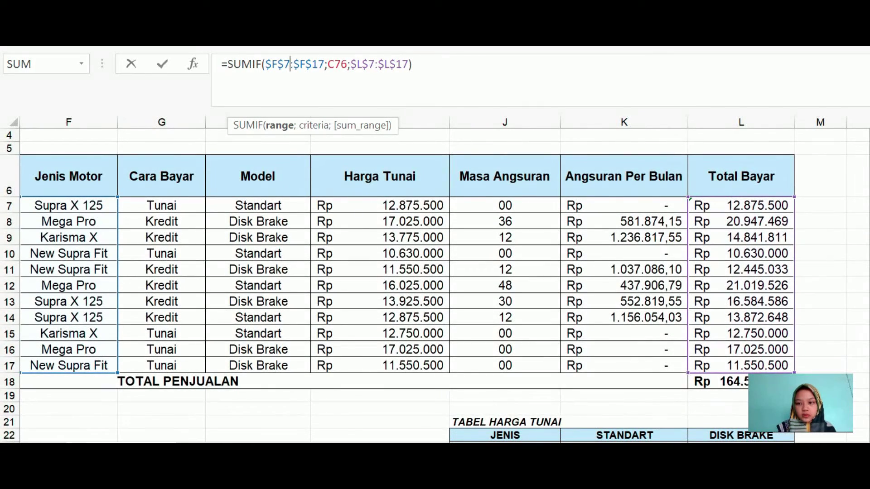
left_click_drag(805, 439, 643, 439)
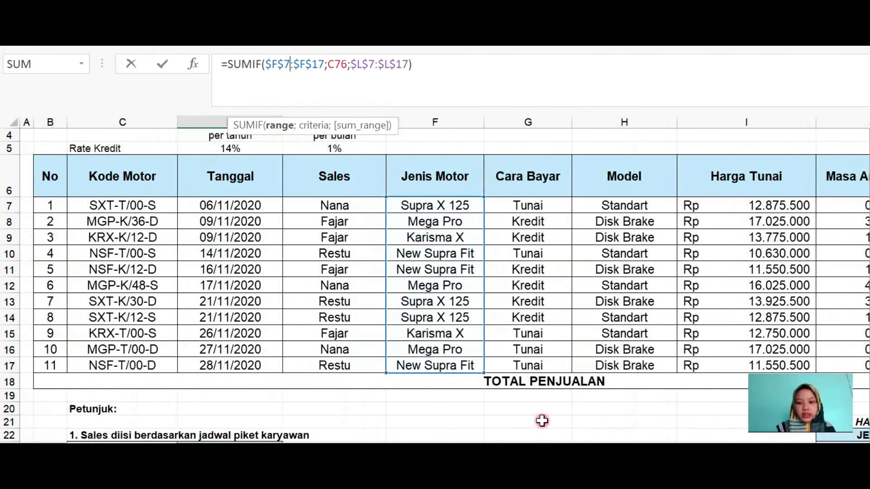
scroll(512, 359, "down", 5)
scroll(512, 358, "down", 4)
scroll(512, 359, "down", 6)
scroll(512, 358, "down", 3)
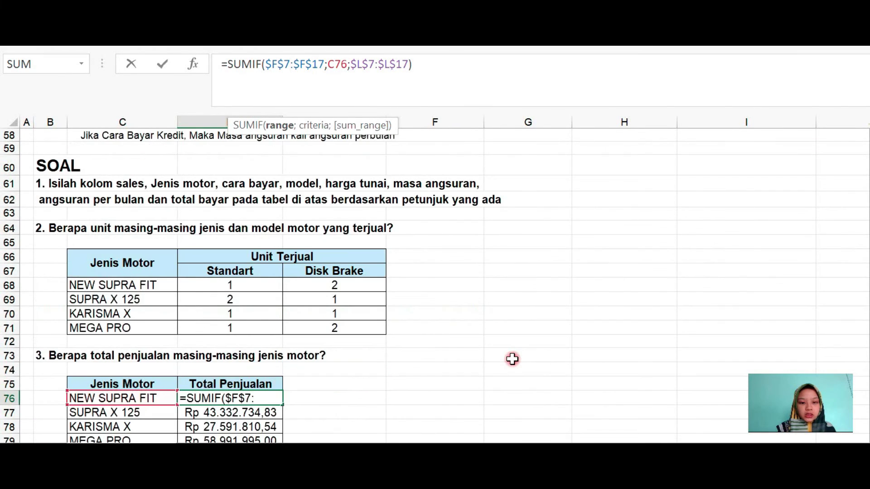
scroll(512, 359, "down", 2)
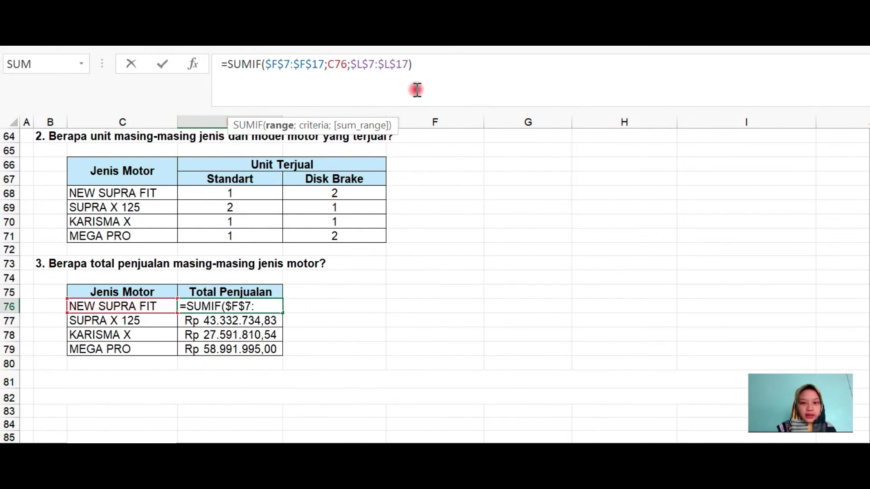
- Commit the NEW SUPRA FIT SUMIF in D76 and fill it down to MEGA PRO in D79
left_click(415, 68)
key("ctrl+Return")
key("Return")
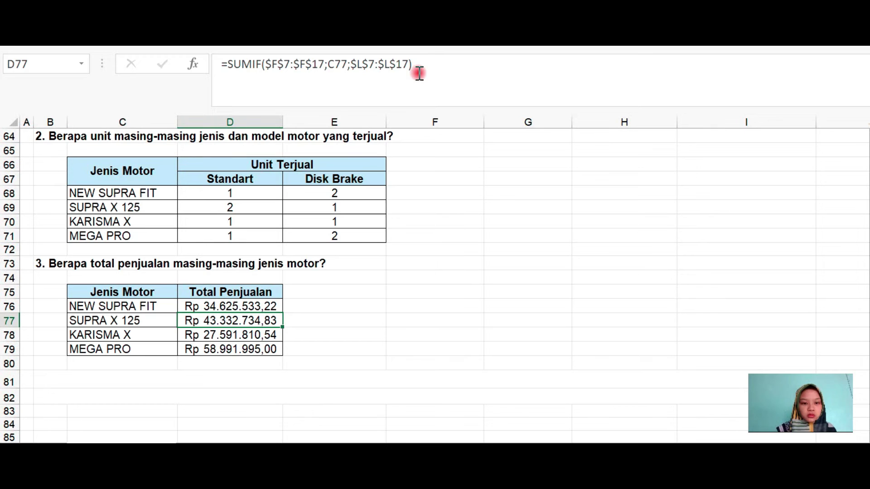
left_click(265, 308)
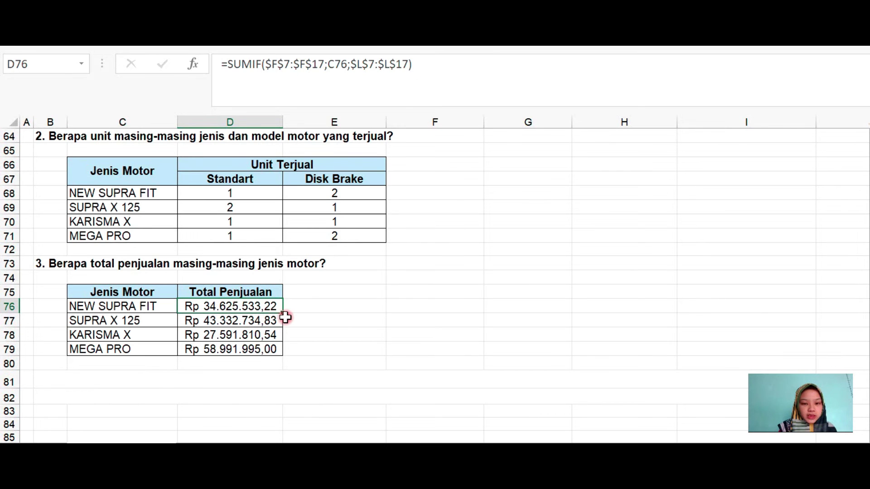
left_click_drag(284, 316, 283, 355)
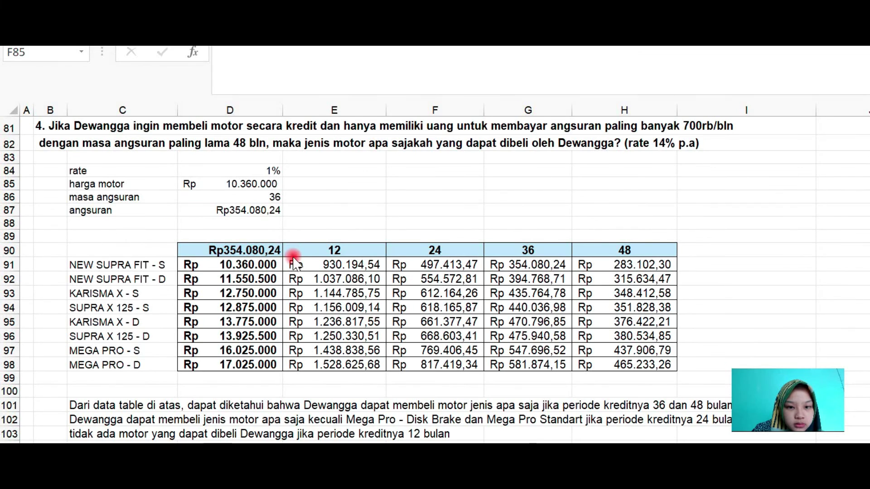
- Review D87's =-PMT(D84;D86;D85;;0) installment formula giving Rp354.080,24, leaving it unchanged
left_click(277, 210)
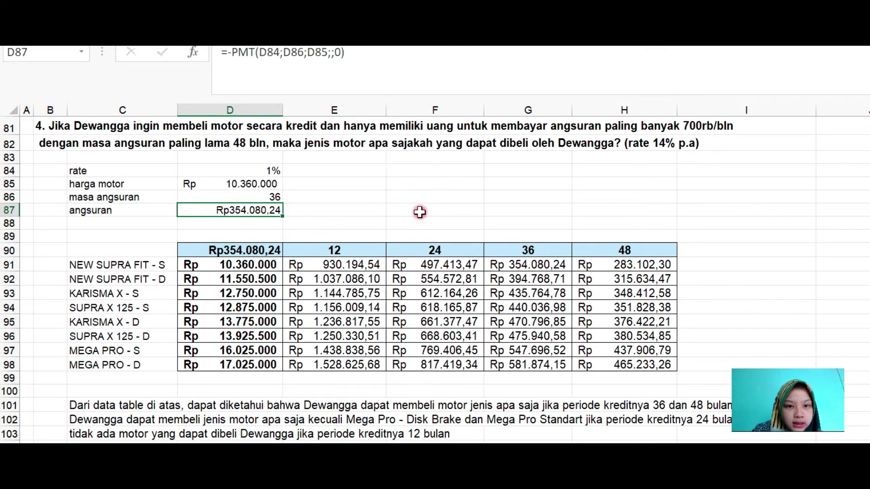
left_click(259, 54)
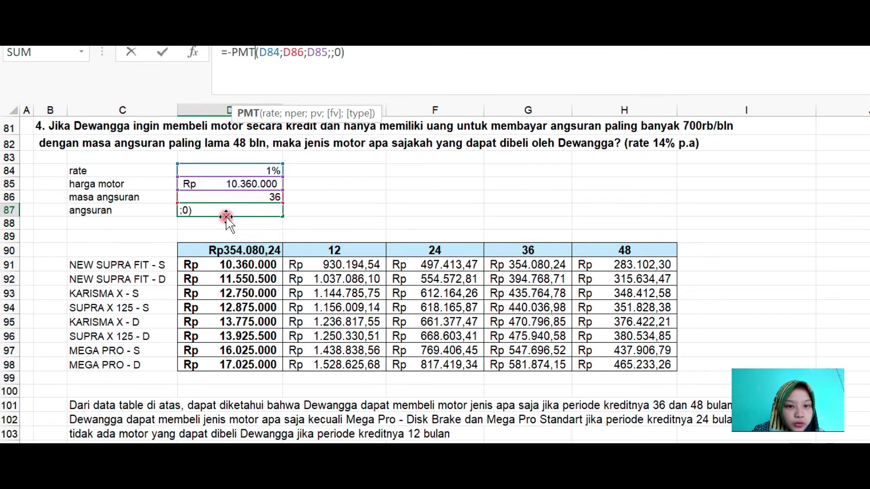
left_click(280, 117)
scroll(287, 136, "up", 1)
scroll(276, 217, "down", 1)
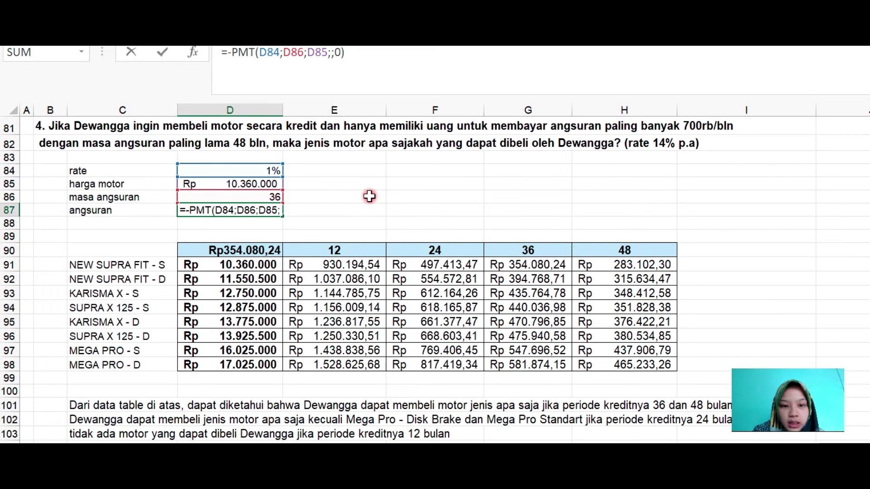
key("Return")
- Verify the data table's corner cell D90 references the installment in D87
left_click(276, 210)
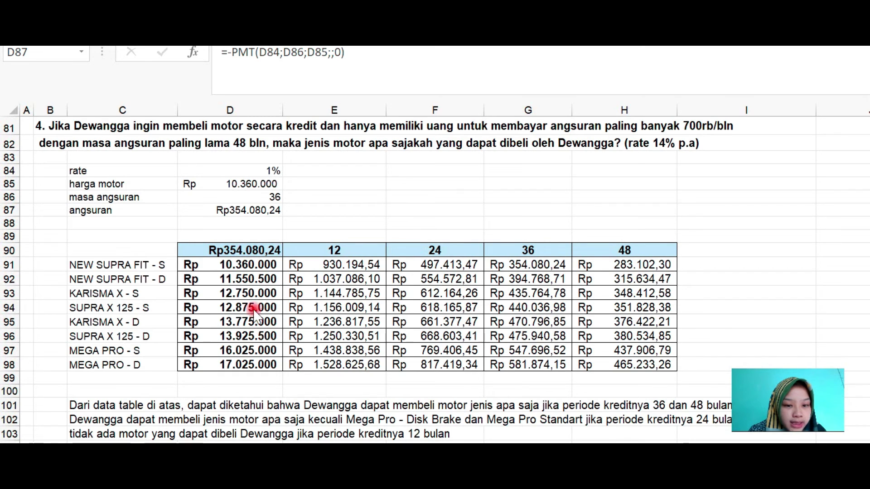
left_click(211, 249)
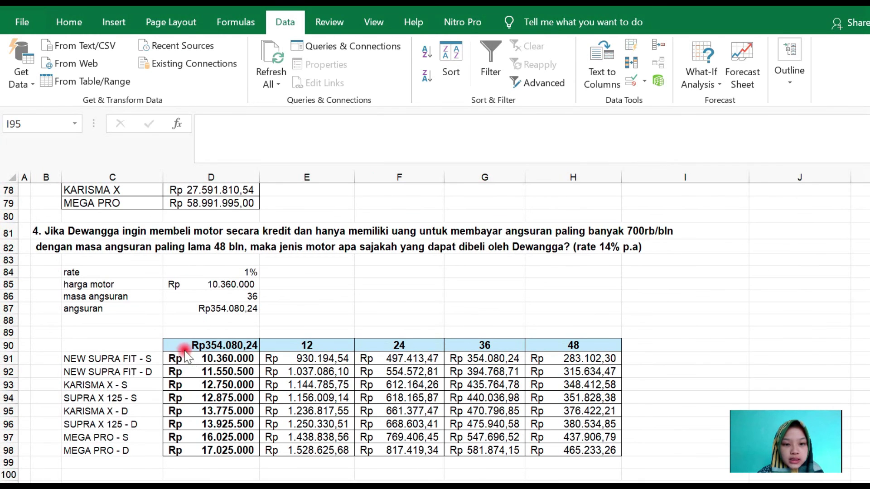
- Create a data table on D90:H98 with row input $D$86 and column input $D$85
left_click_drag(181, 346, 571, 451)
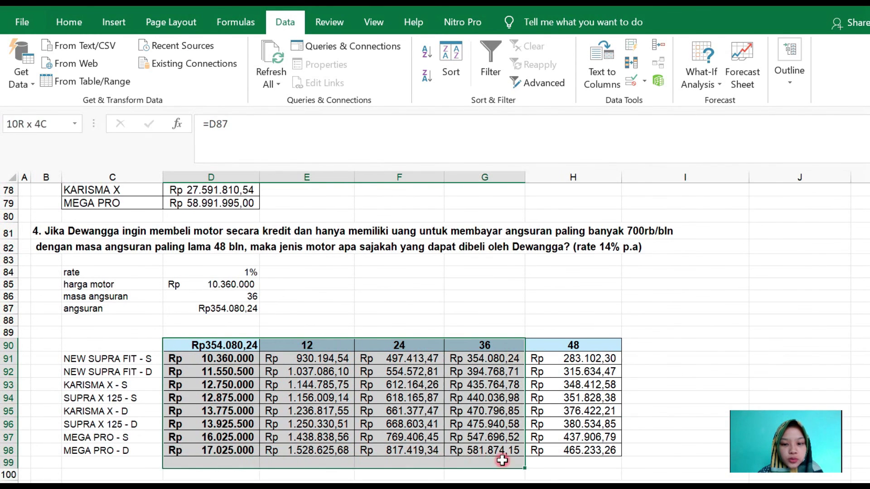
left_click(683, 399)
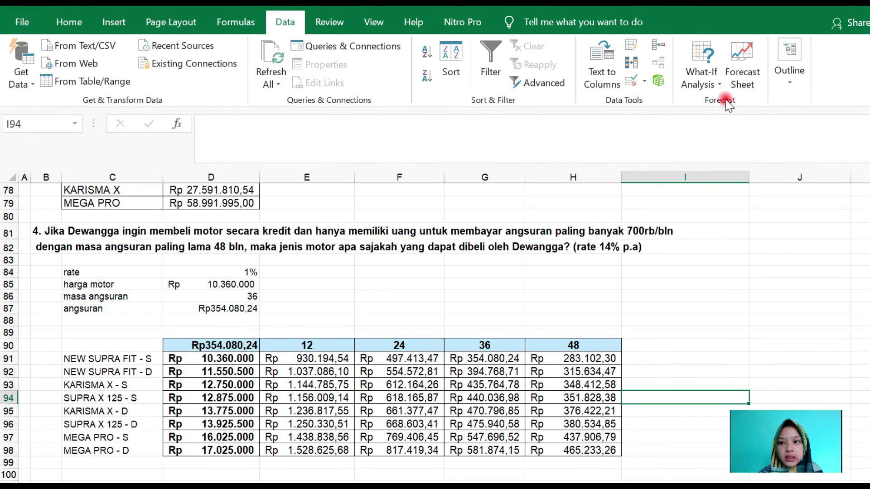
left_click(709, 73)
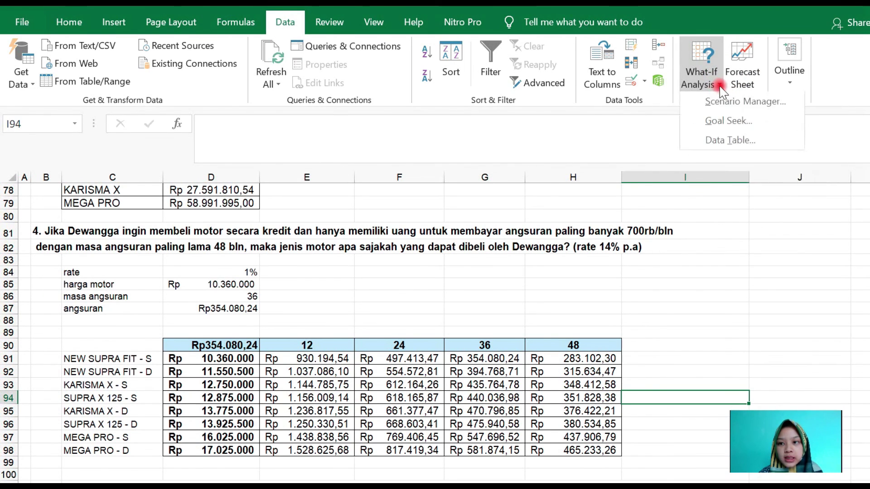
left_click(730, 143)
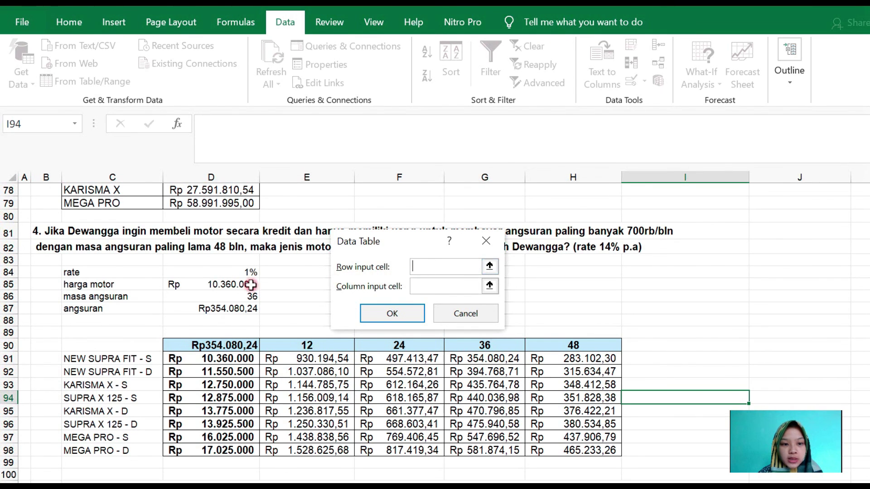
left_click(240, 297)
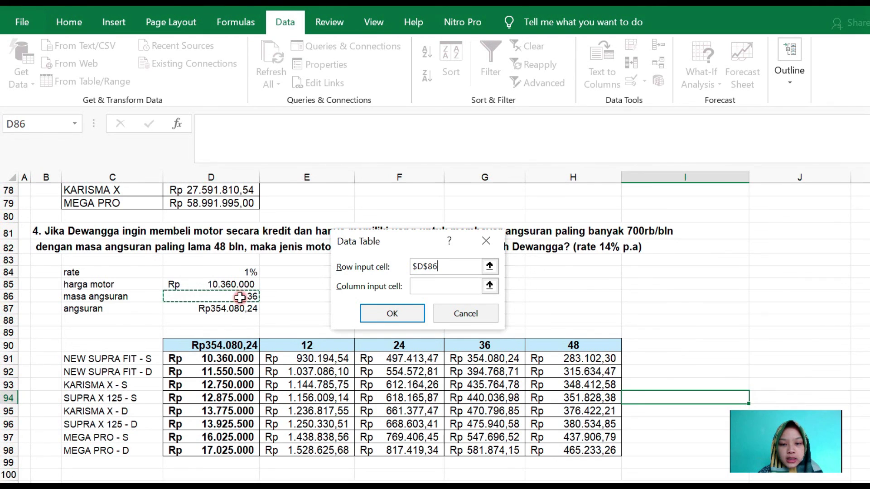
left_click(419, 285)
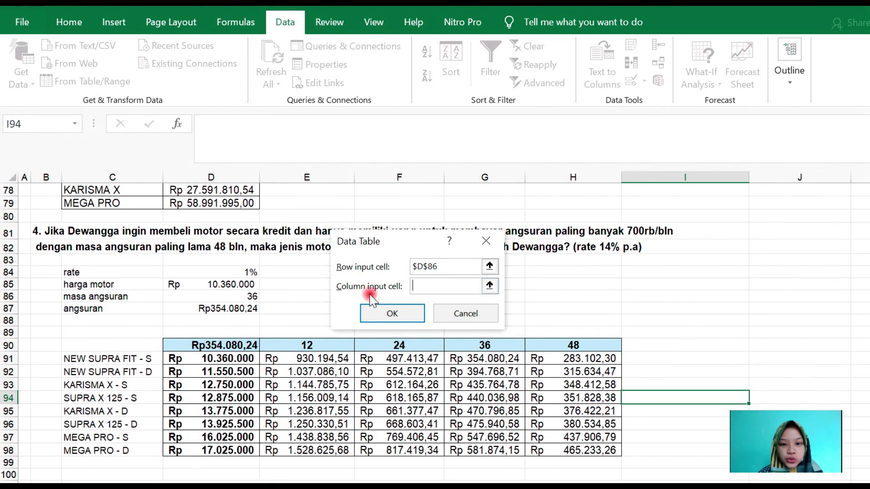
left_click(213, 285)
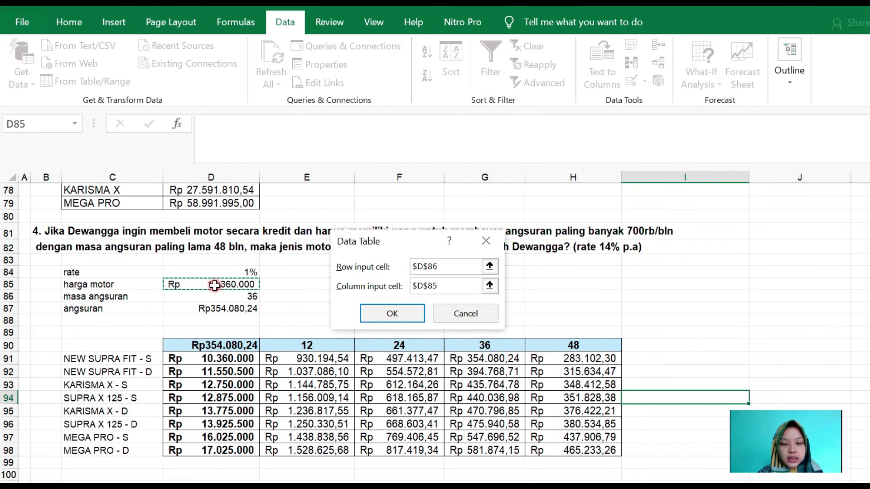
left_click(463, 316)
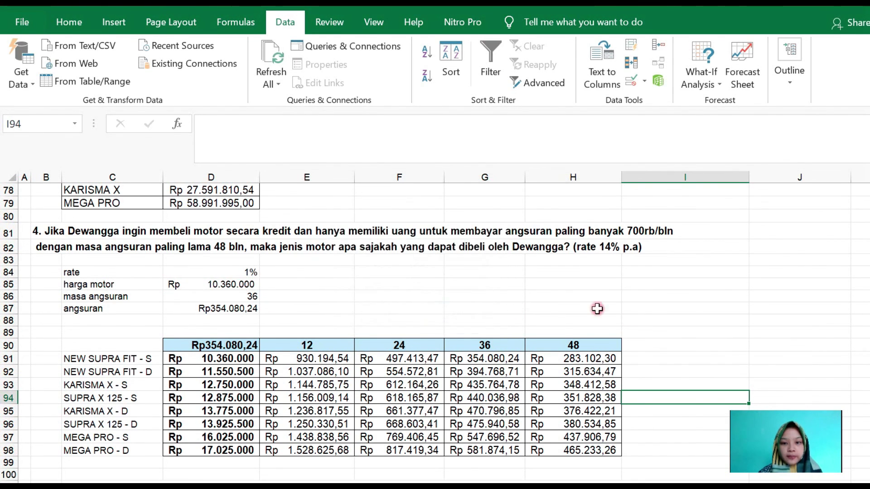